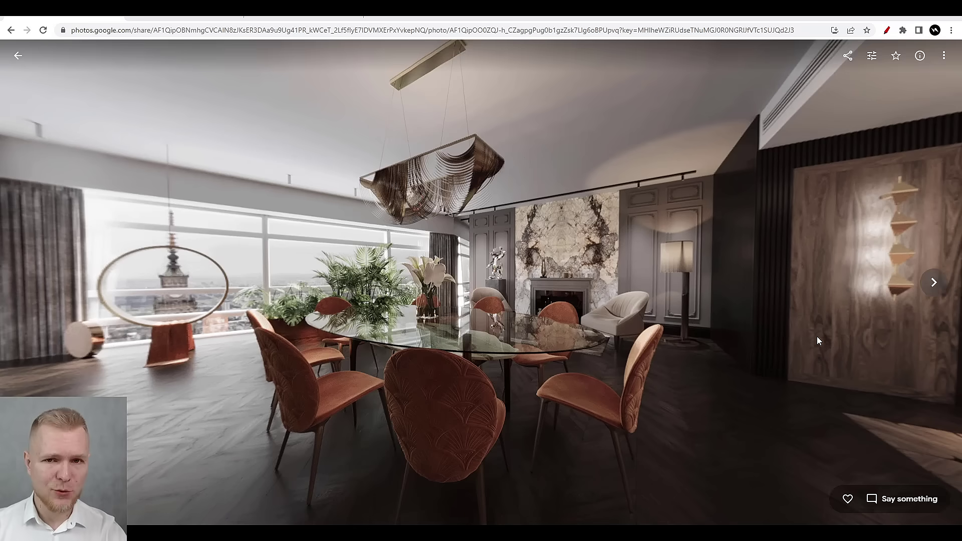
Look around the dining-room 360° panorama and the fireplace panorama that follows it in the shared album.
left_click_drag(561, 272, 426, 275)
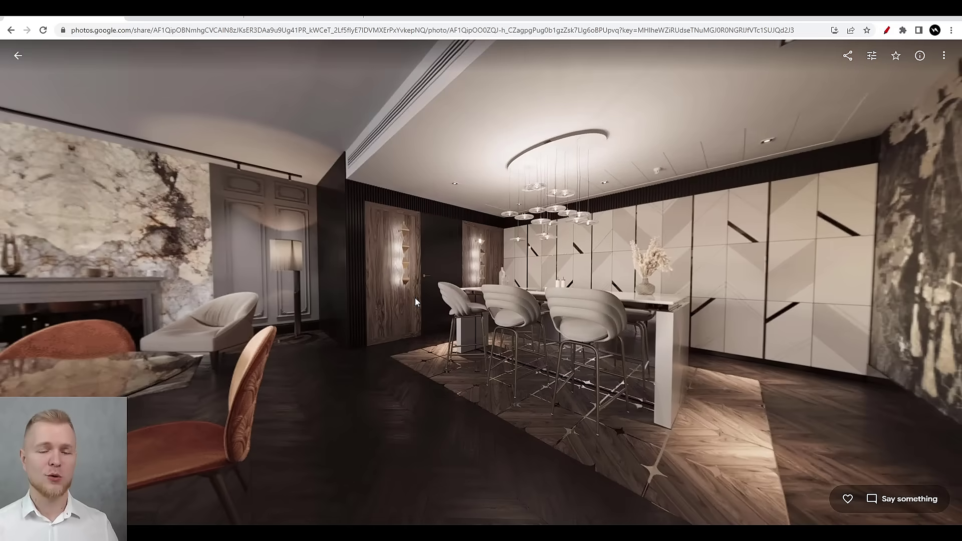
left_click(931, 291)
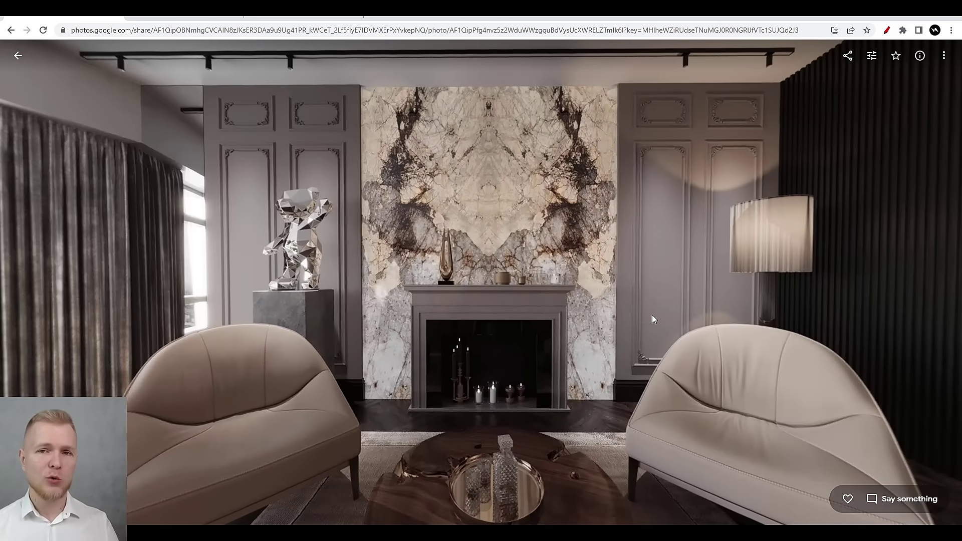
left_click_drag(645, 268, 549, 274)
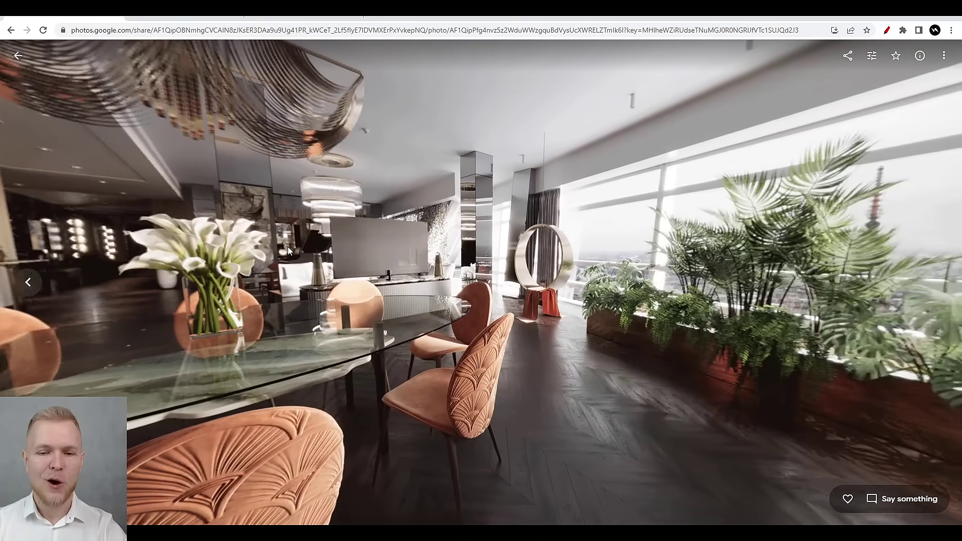
left_click_drag(288, 251, 830, 253)
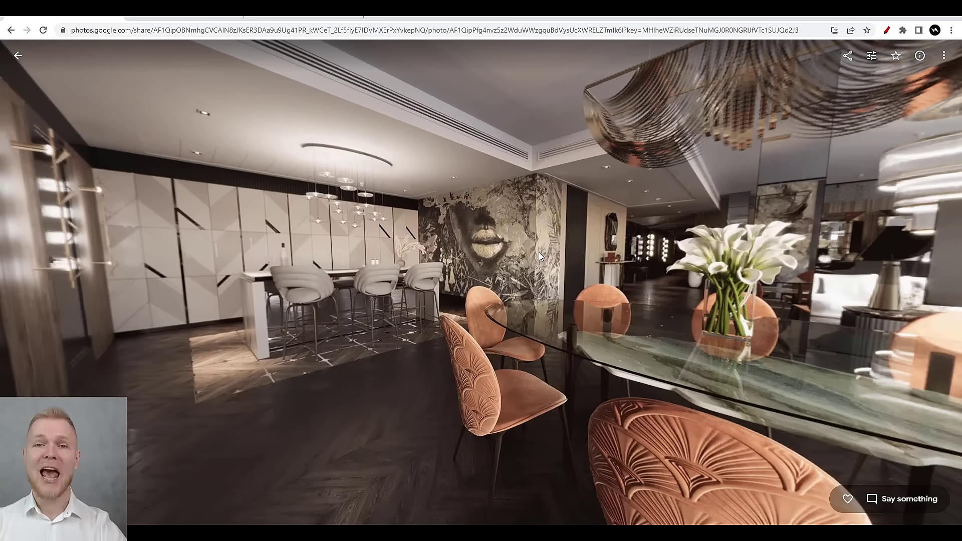
left_click_drag(571, 248, 487, 249)
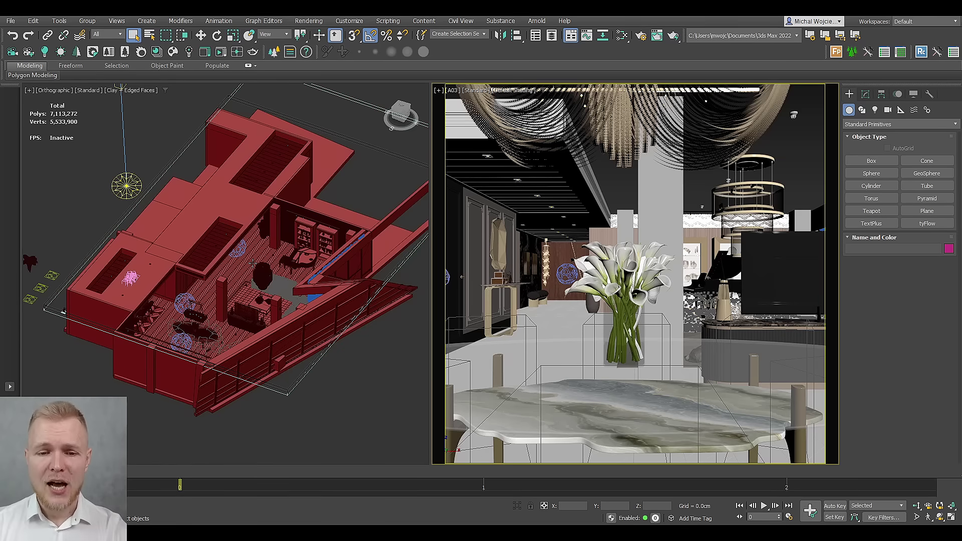
Examine the apartment model from several angles, studying the living area, the open corridor floor and possible camera locations.
left_click(238, 249)
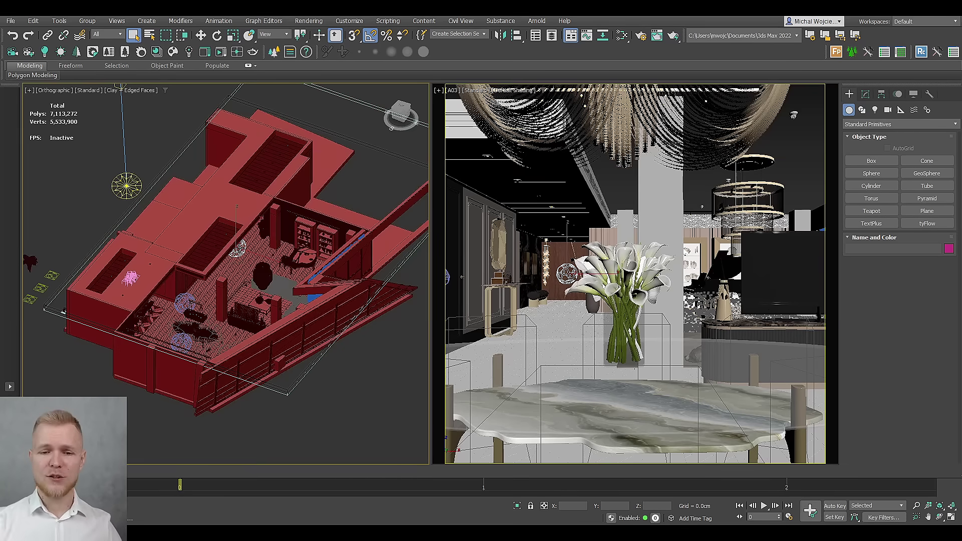
left_click(239, 248, "alt")
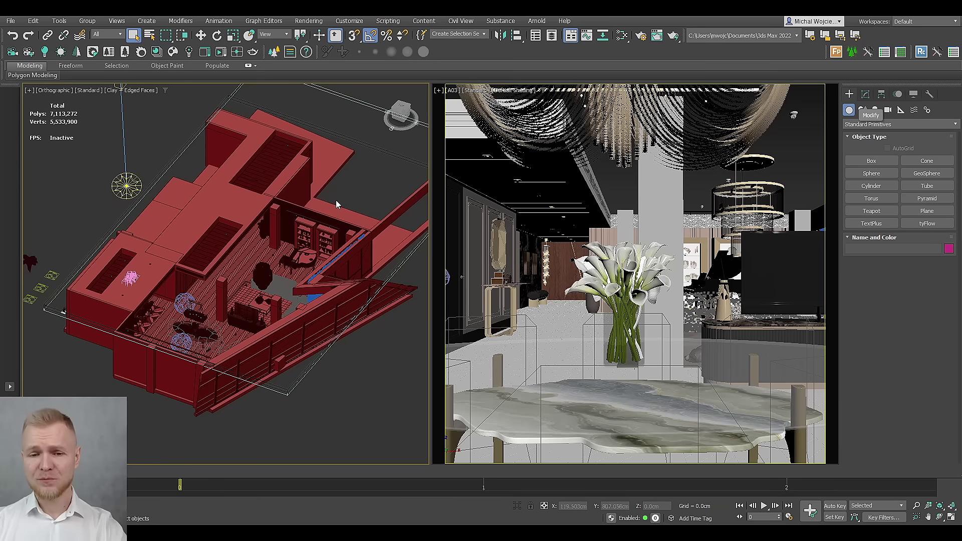
scroll(277, 265, "up", 3)
scroll(276, 266, "up", 2)
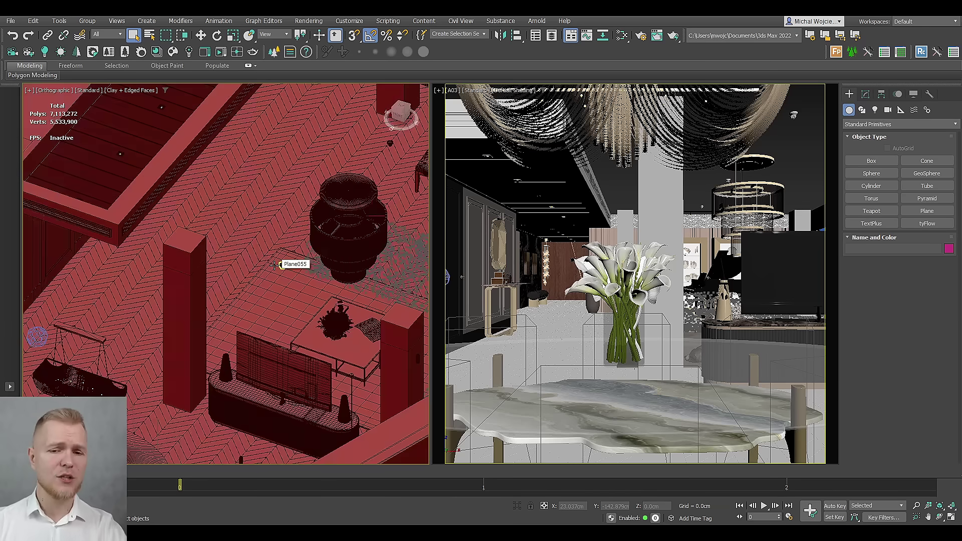
scroll(285, 264, "down", 6)
middle_click_drag(327, 232, 264, 254, "alt")
scroll(279, 210, "up", 5)
scroll(304, 219, "down", 3)
scroll(264, 254, "up", 6)
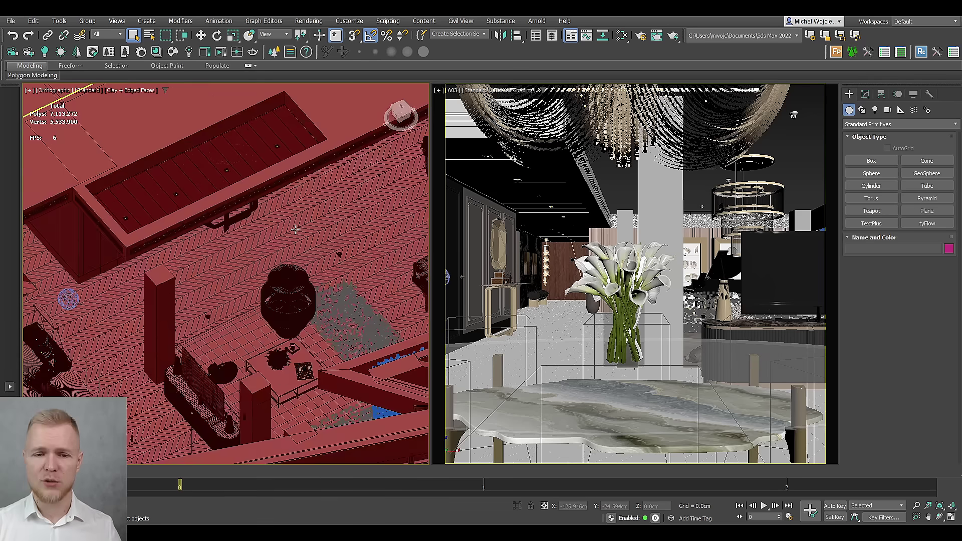
middle_click_drag(304, 244, 323, 303, "alt")
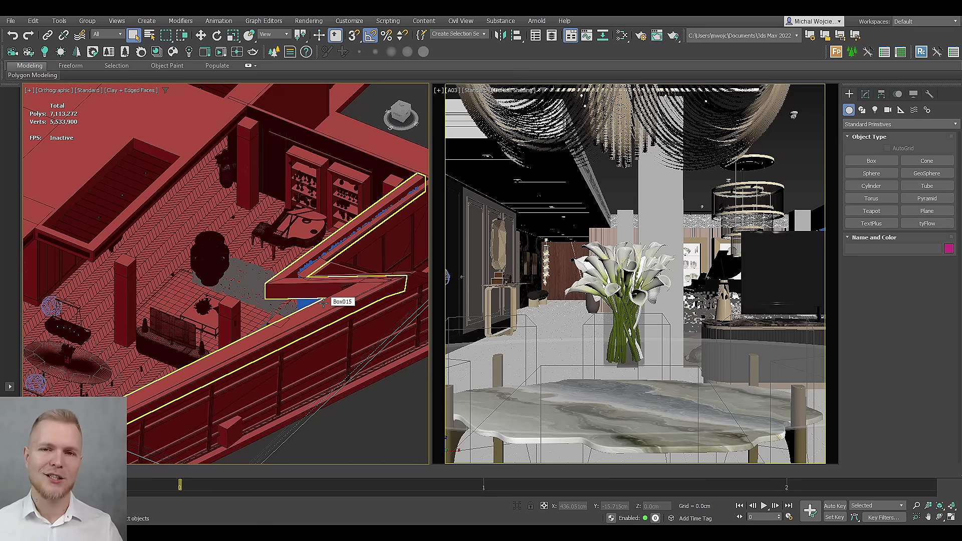
scroll(271, 292, "down", 3)
middle_click_drag(271, 293, 275, 313, "alt")
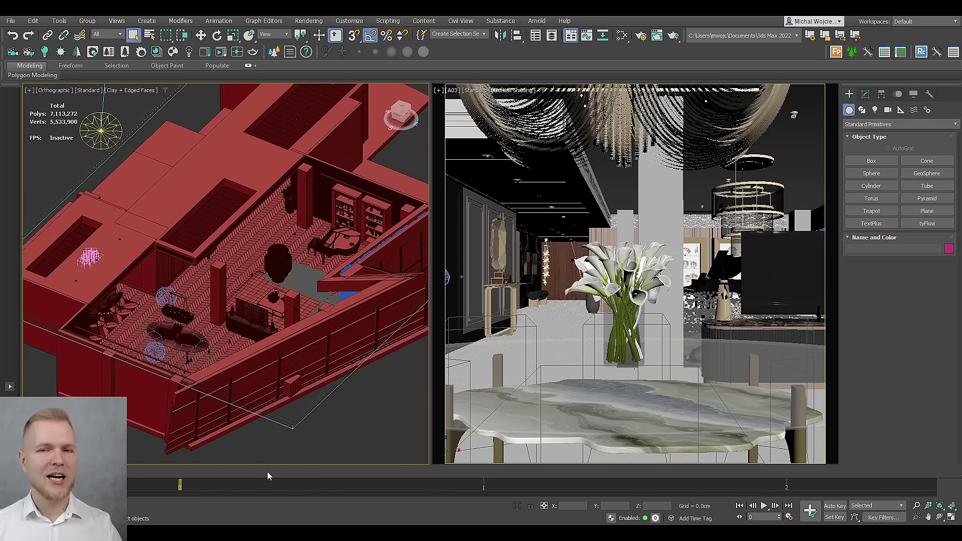
Place a targeted CoronaCam on the corridor floor beside the large vase-shaped object, with a target distance of about 238 cm.
middle_click_drag(278, 333, 288, 230, "alt")
scroll(289, 230, "up", 8)
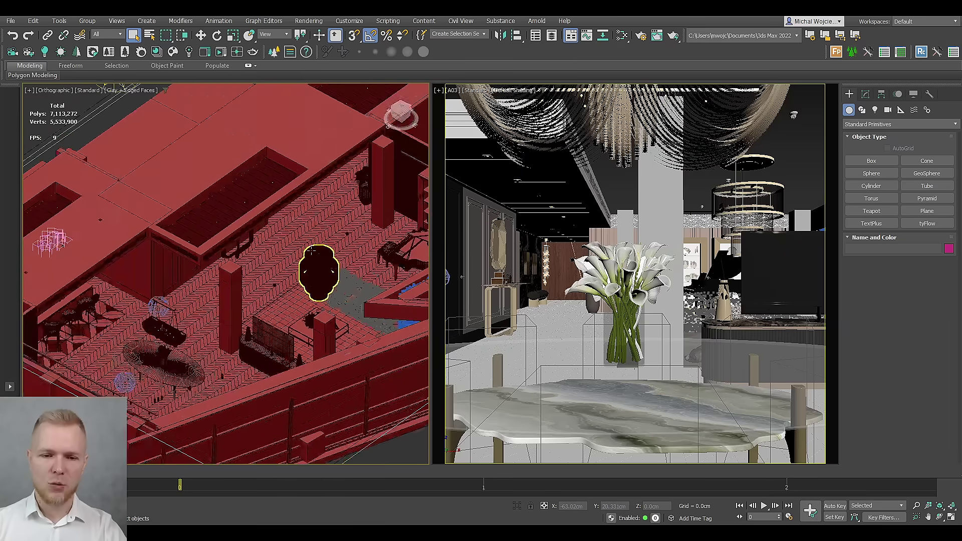
scroll(315, 235, "down", 5)
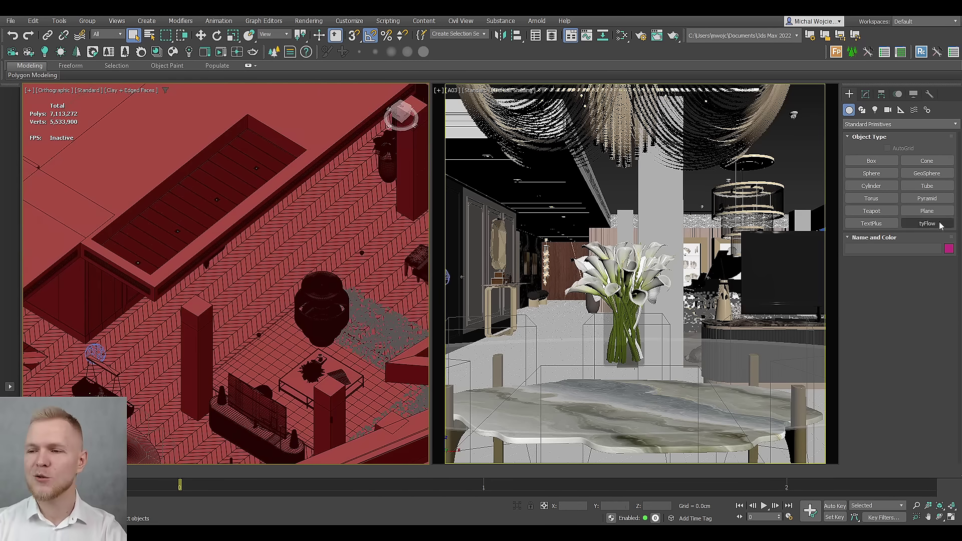
left_click(889, 110)
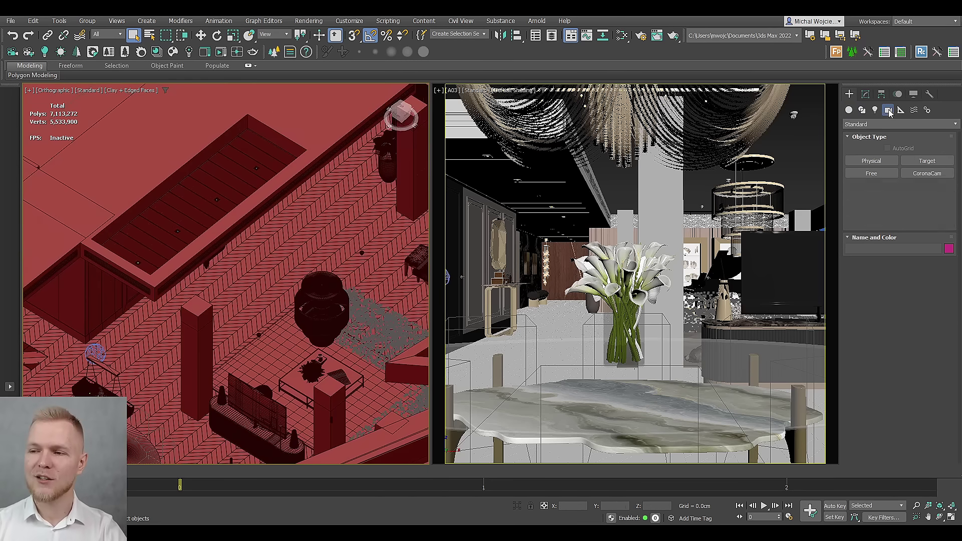
left_click(920, 175)
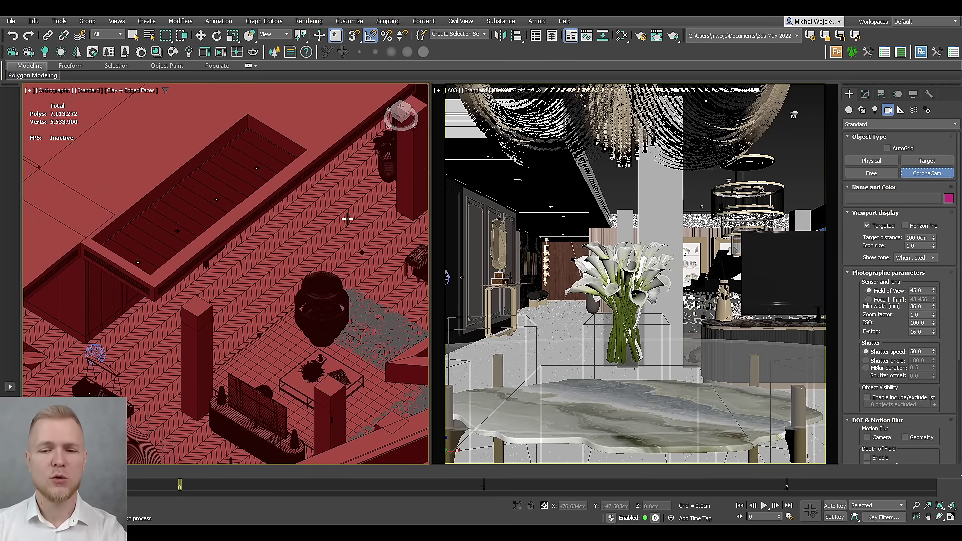
left_click_drag(342, 213, 261, 269)
right_click(323, 256)
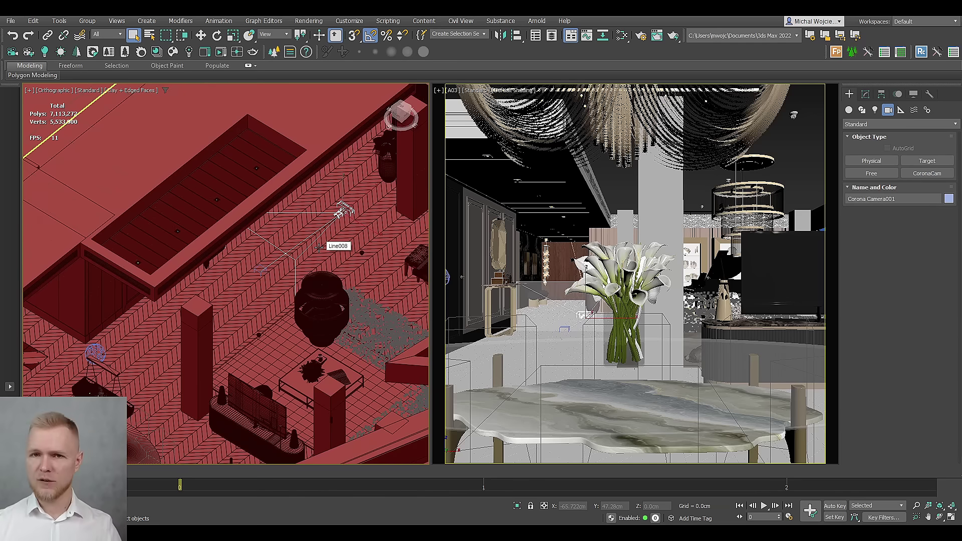
Show the new camera's view in the second viewport and raise the camera to about 107 cm above the floor.
left_click(866, 96)
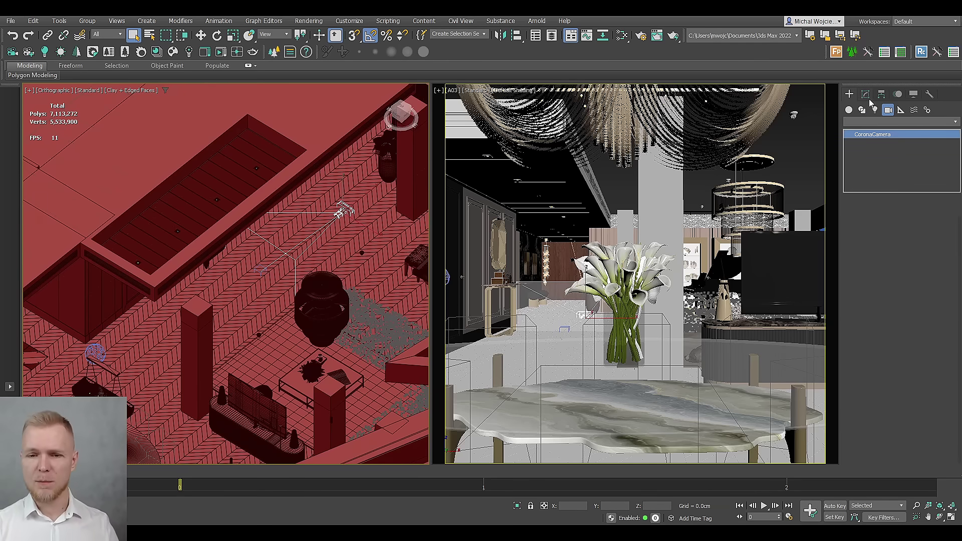
middle_click(596, 212)
key("c")
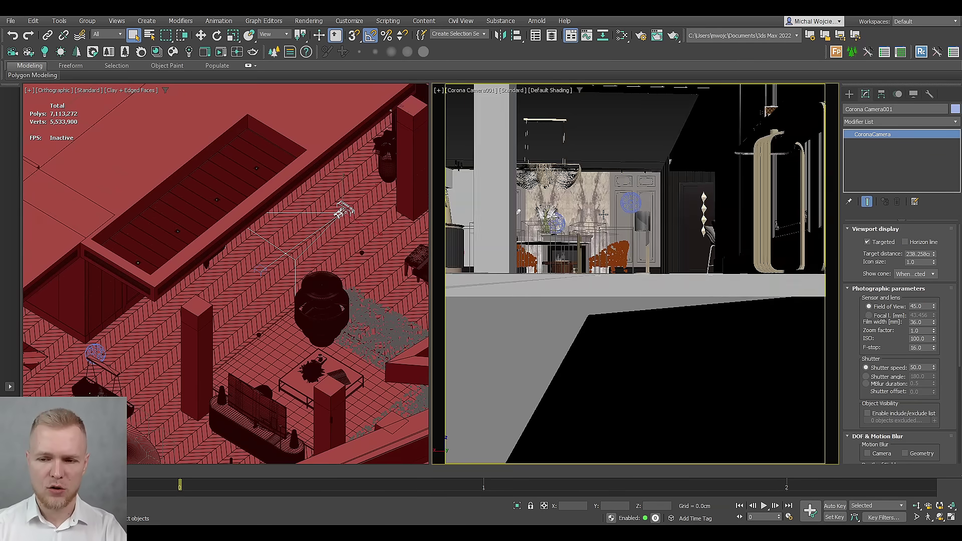
middle_click_drag(647, 228, 654, 279)
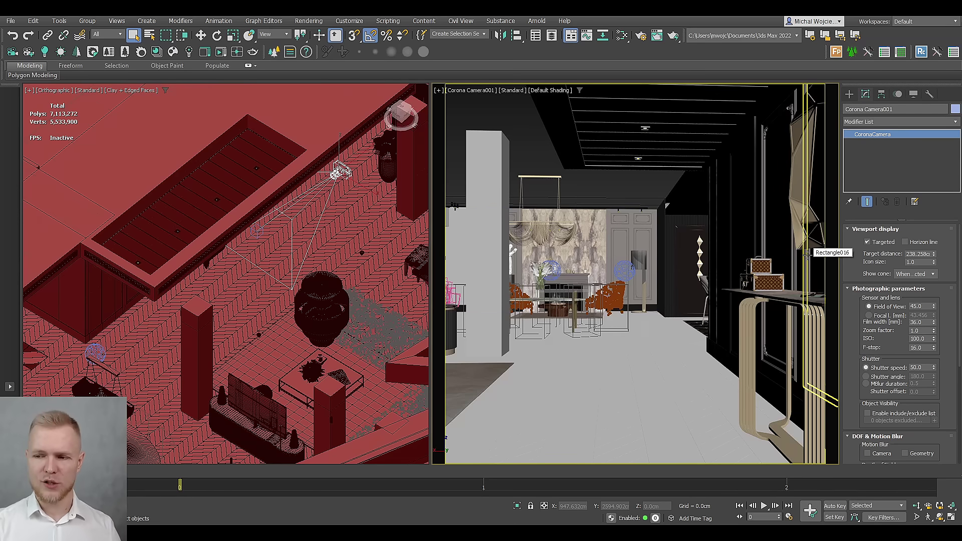
Turn off the camera's Targeted option and set its Z position to 160 cm.
left_click(877, 245)
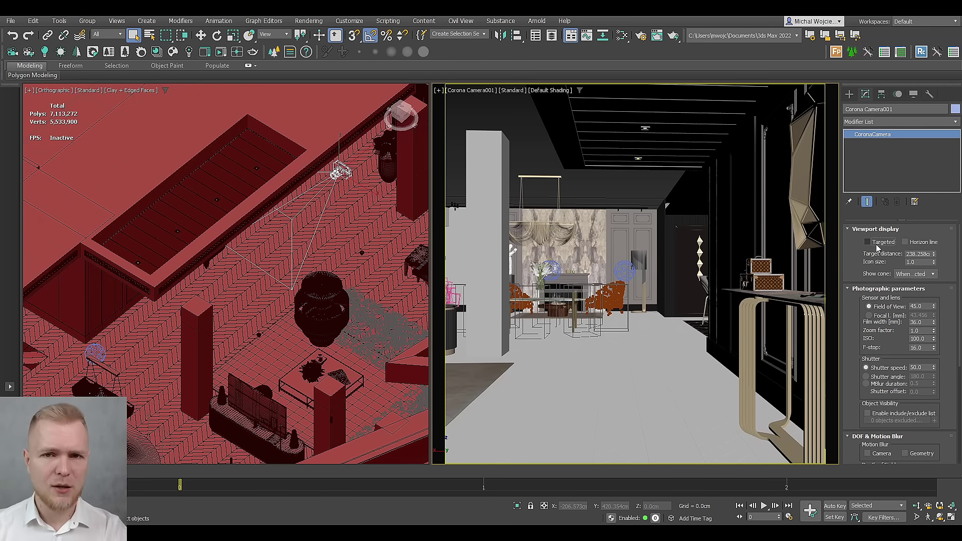
key("w")
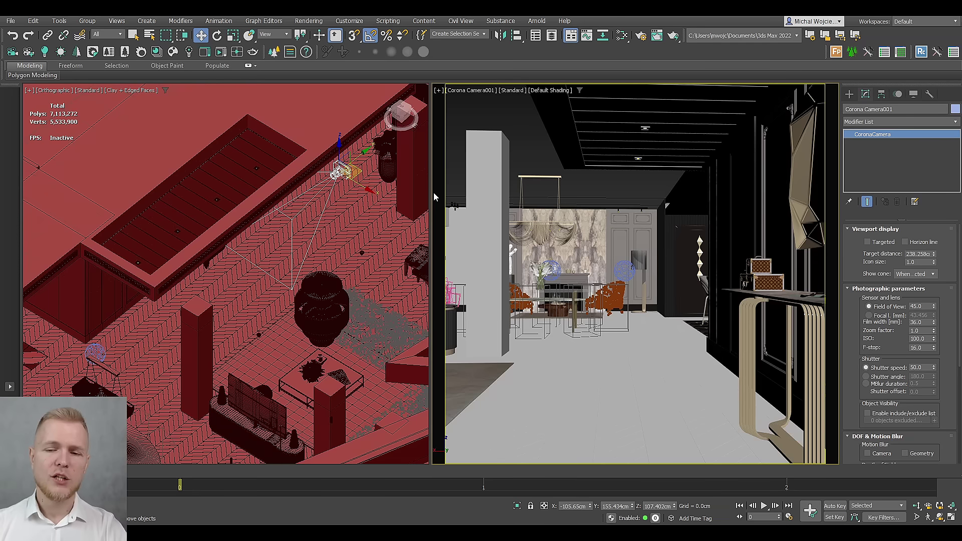
double_click(658, 506)
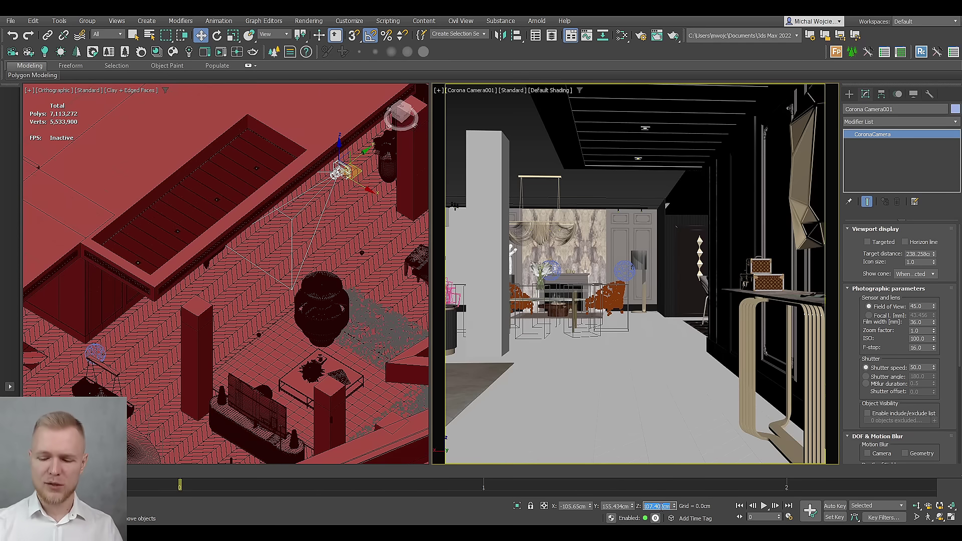
type("160")
key("Return")
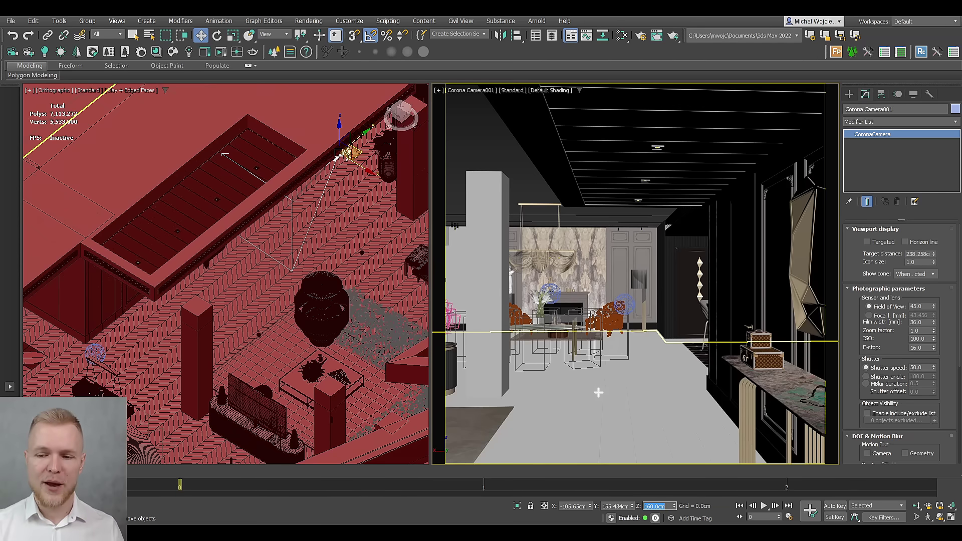
middle_click_drag(598, 392, 644, 110)
key("ctrl+z")
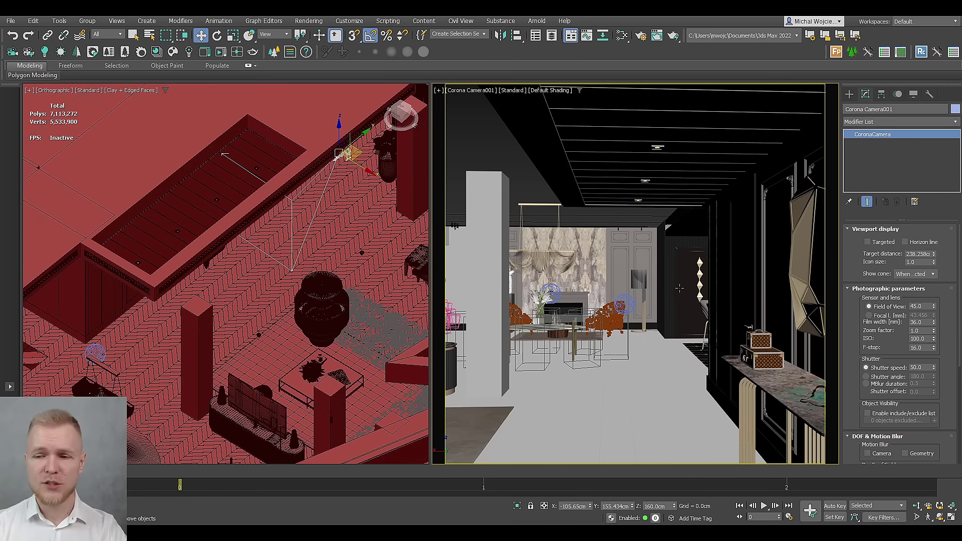
Switch the overview to a wireframe Top view and move the camera to about X -102 cm, Y 111 cm.
right_click(414, 242)
key("t")
key("F3")
left_click_drag(271, 146, 275, 192)
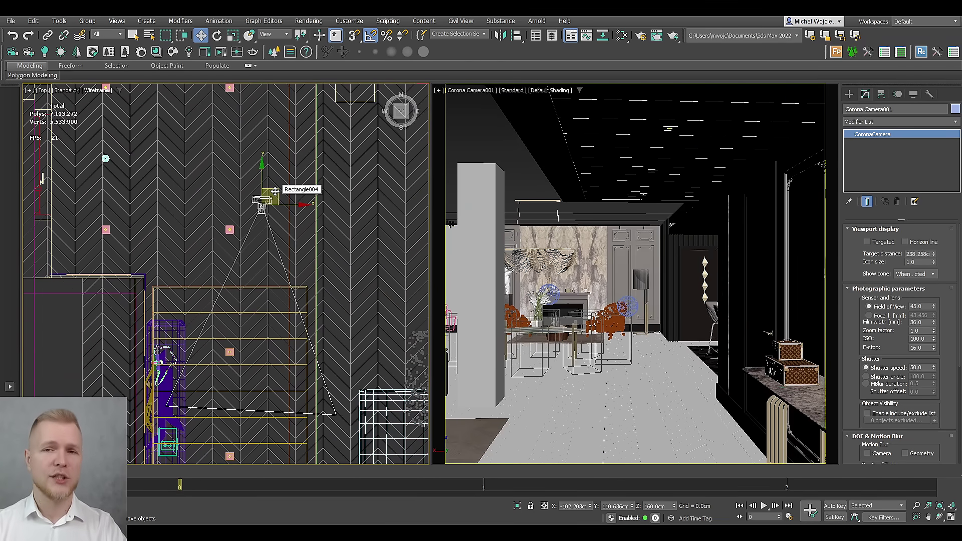
Try a Z rotation of 90° on the camera, and finish with its Z rotation set to -180°.
key("e")
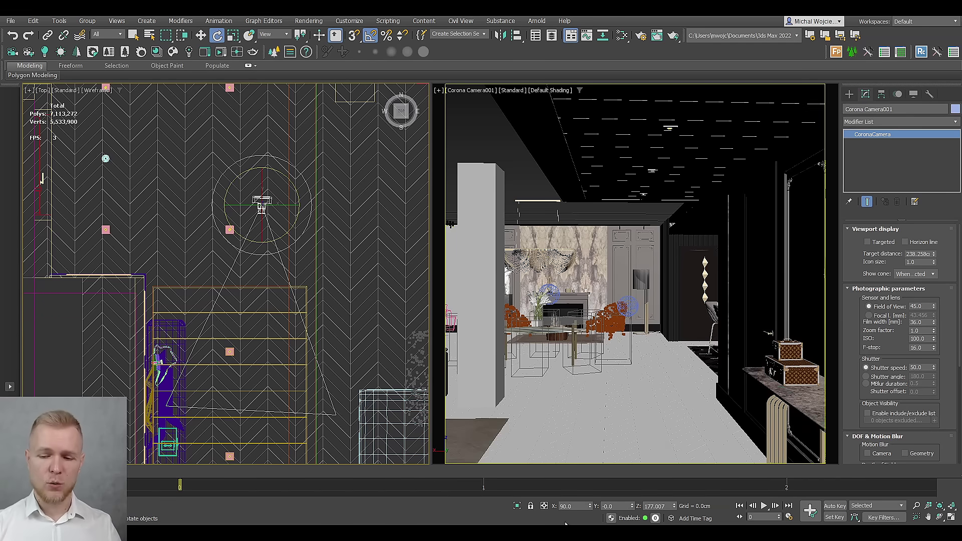
double_click(568, 507)
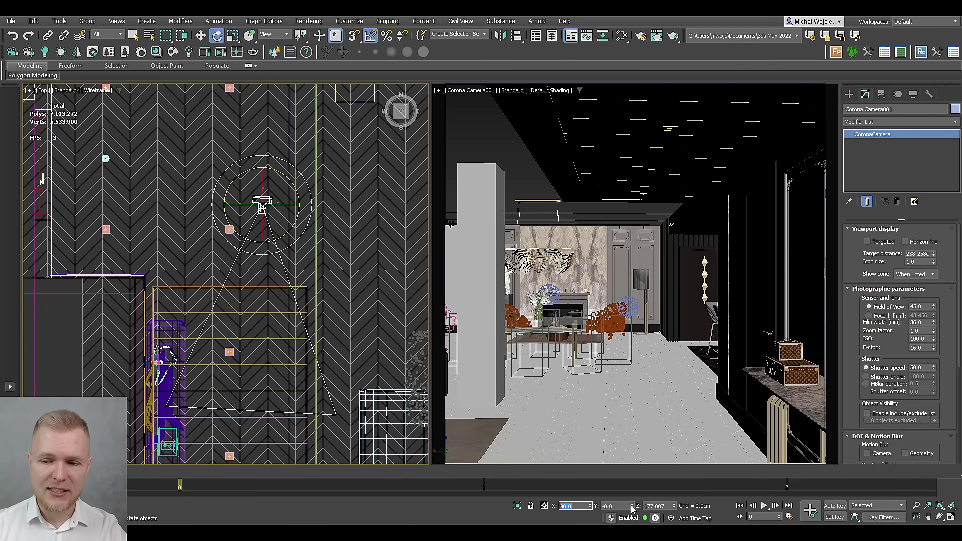
left_click_drag(632, 510, 628, 216)
right_click(628, 216)
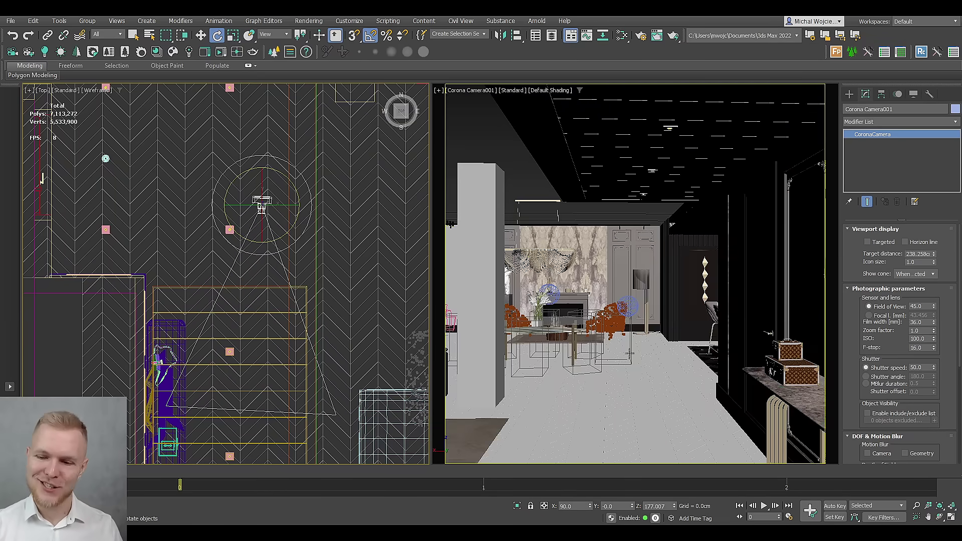
left_click(654, 507)
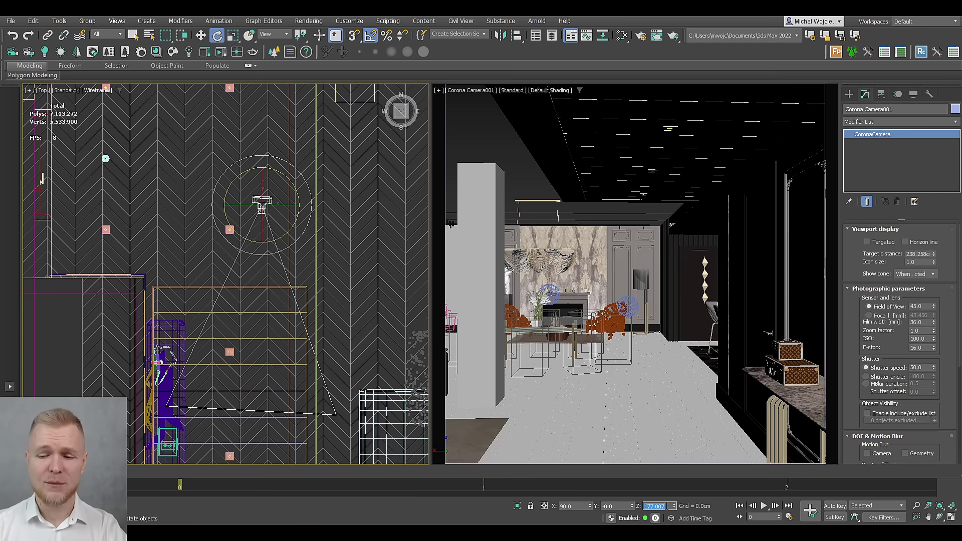
left_click_drag(290, 179, 80, 126)
double_click(655, 506)
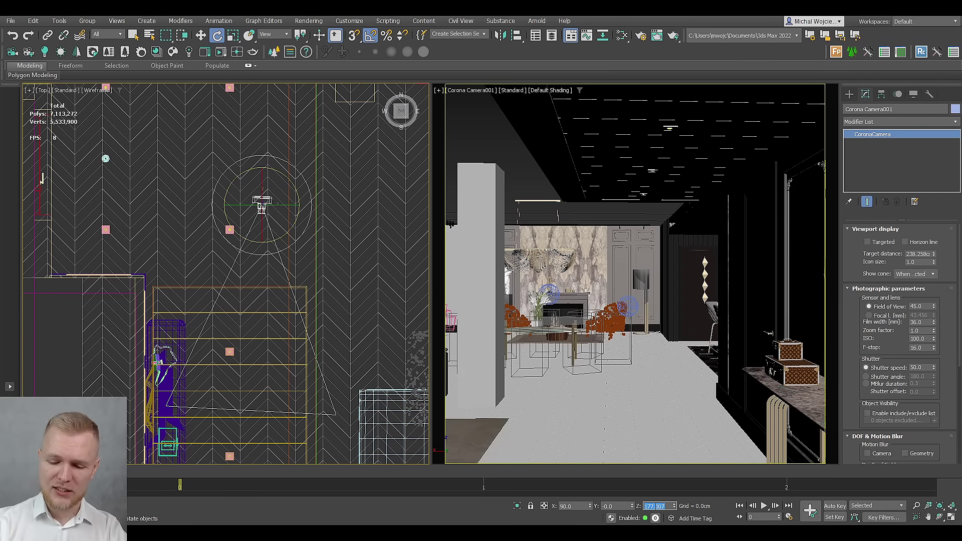
type("90")
key("Return")
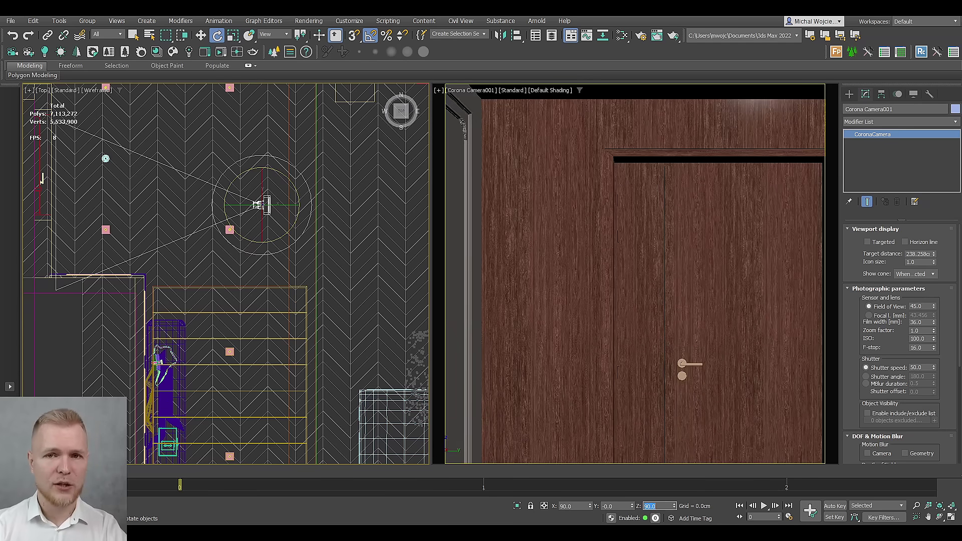
type("-180")
key("Return")
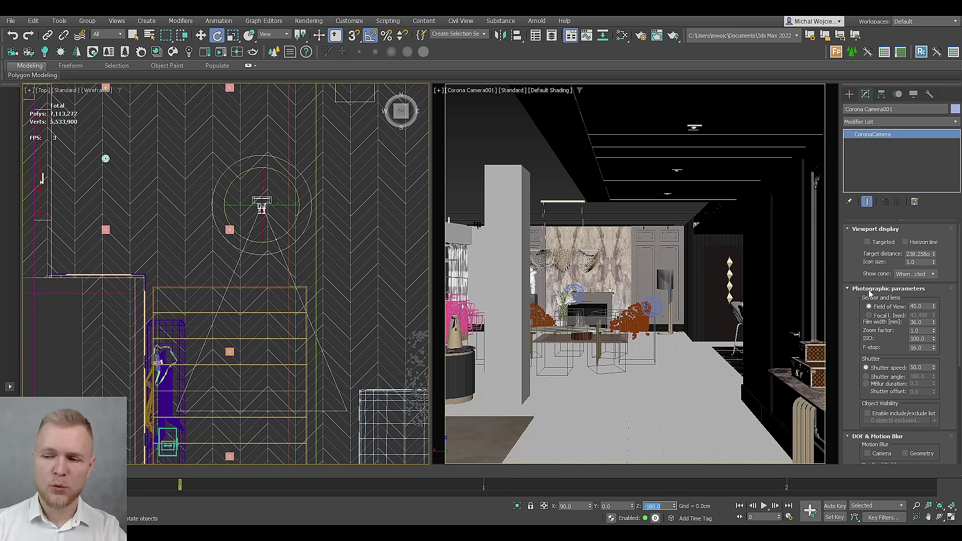
Collapse the camera's Photographic parameters and DOF & Motion Blur settings.
left_click(887, 290)
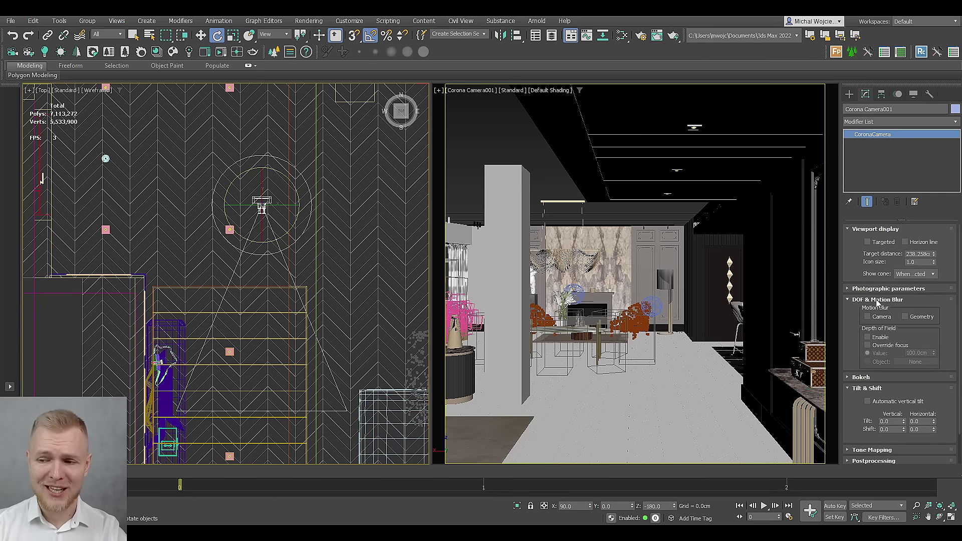
left_click(878, 301)
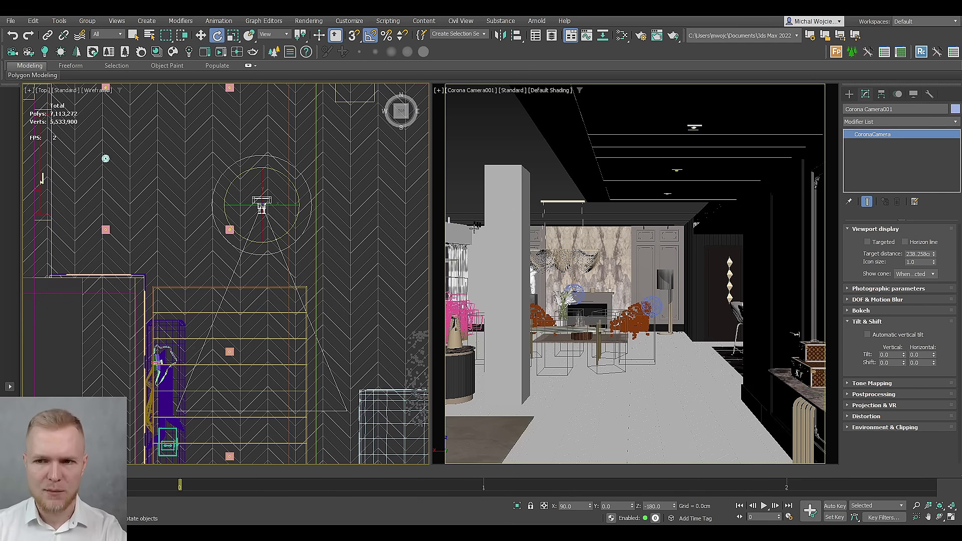
left_click(887, 394)
left_click(894, 300)
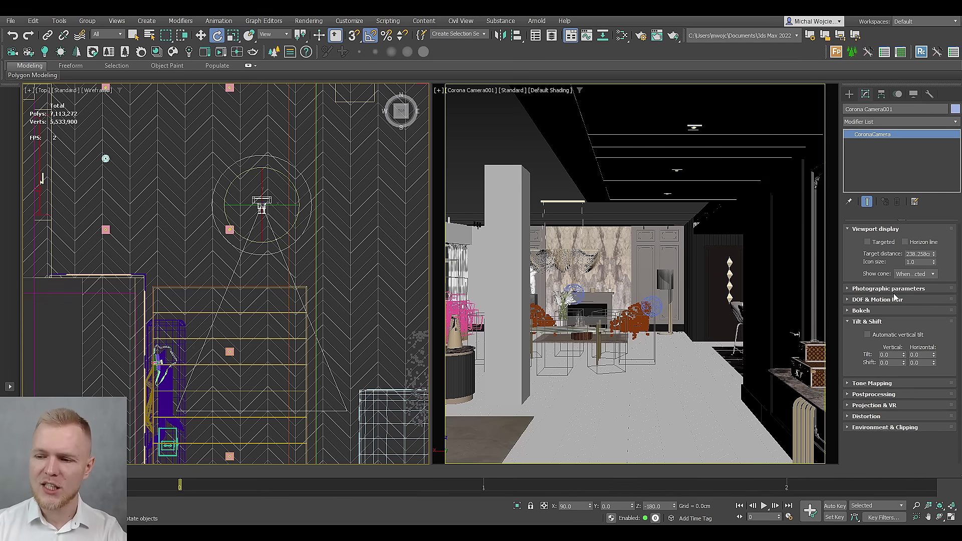
Set the camera's projection type to Spherical 360° in its Projection & VR settings.
left_click(890, 405)
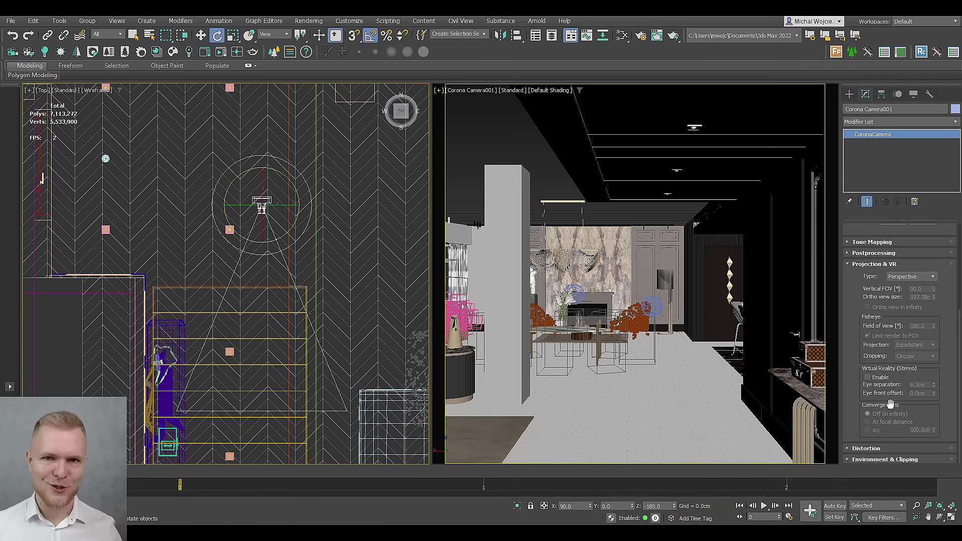
scroll(242, 232, "up", 4)
key("F3")
key("F3")
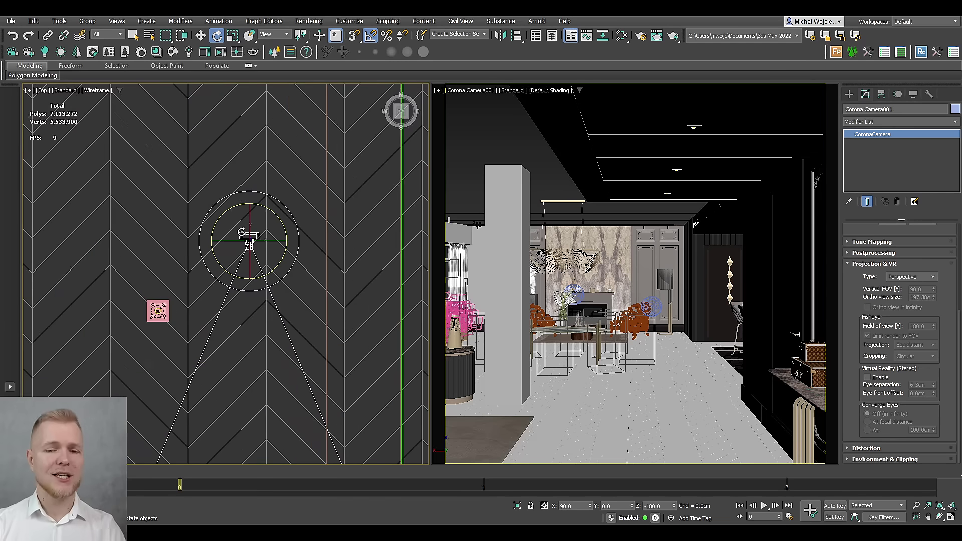
left_click(922, 277)
left_click(914, 300)
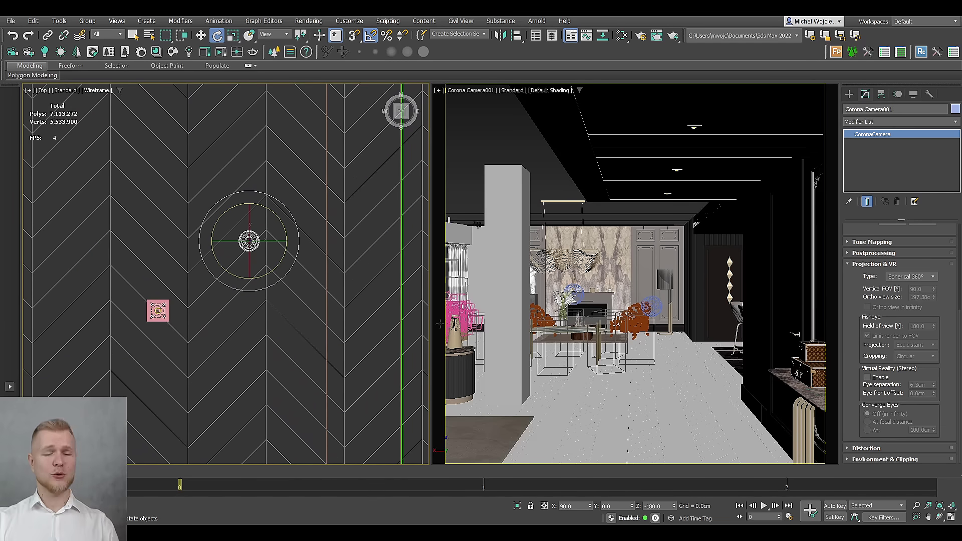
middle_click_drag(296, 249, 296, 322, "alt")
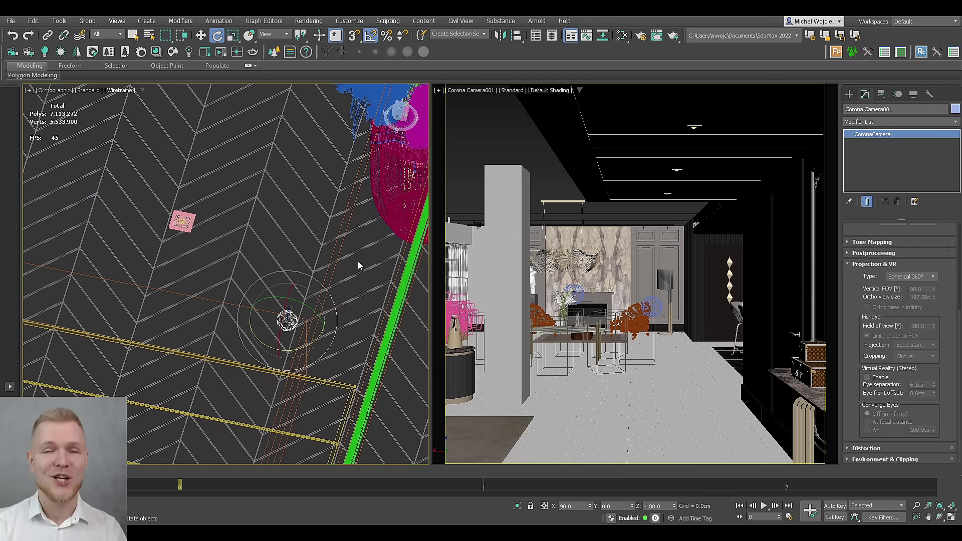
middle_click_drag(318, 266, 290, 275, "alt")
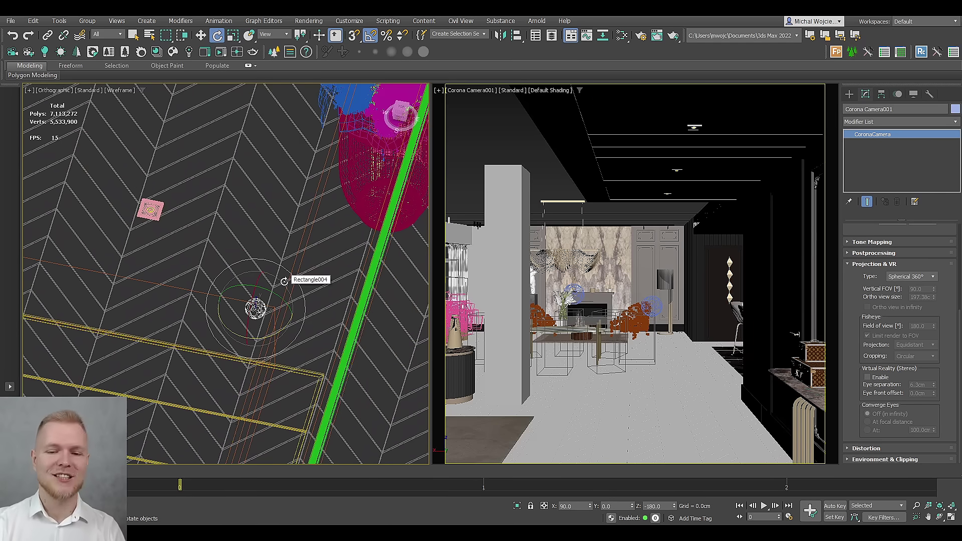
Set the render output's image aspect to 2 for the camera view, lock the ratio and confirm a width of 6000.
middle_click(627, 314)
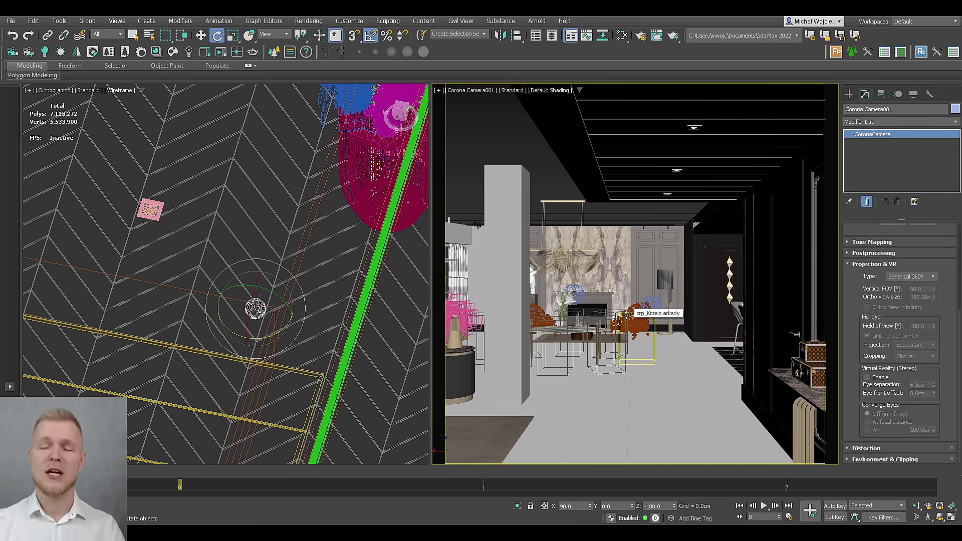
left_click(639, 38)
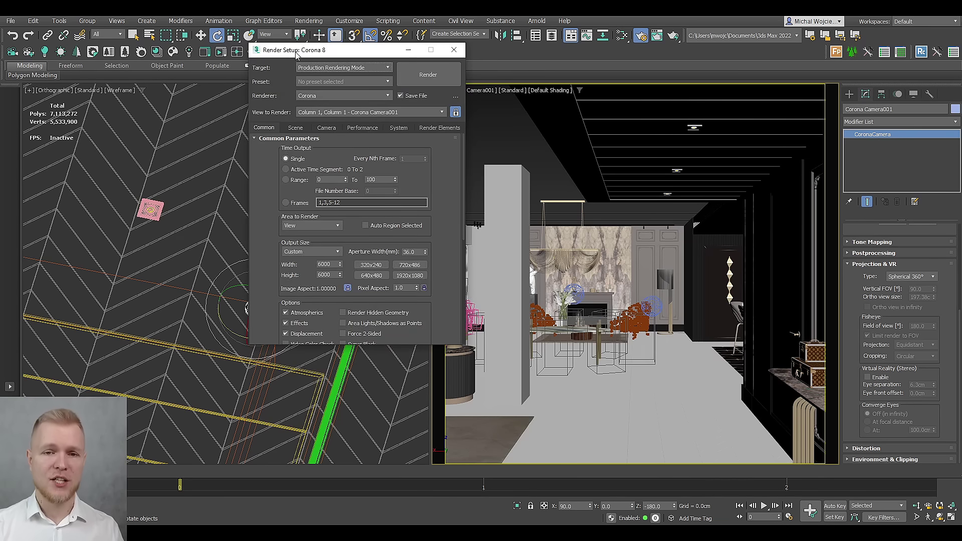
left_click_drag(298, 51, 211, 116)
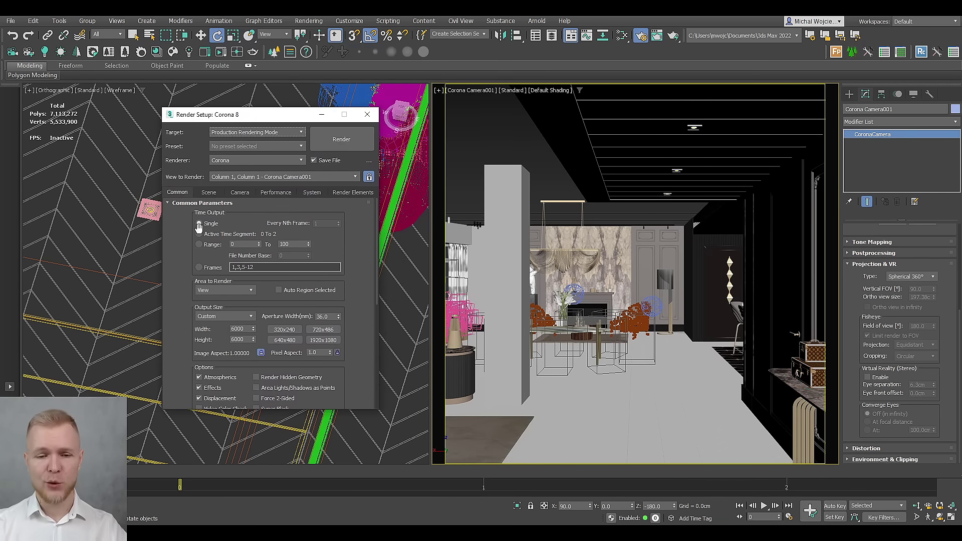
left_click(260, 353)
left_click(243, 353)
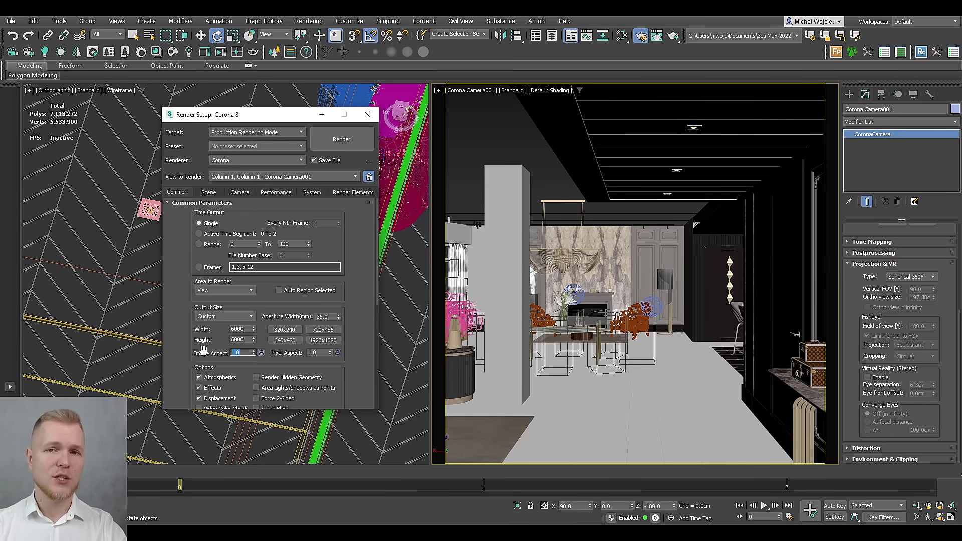
type("2")
key("Return")
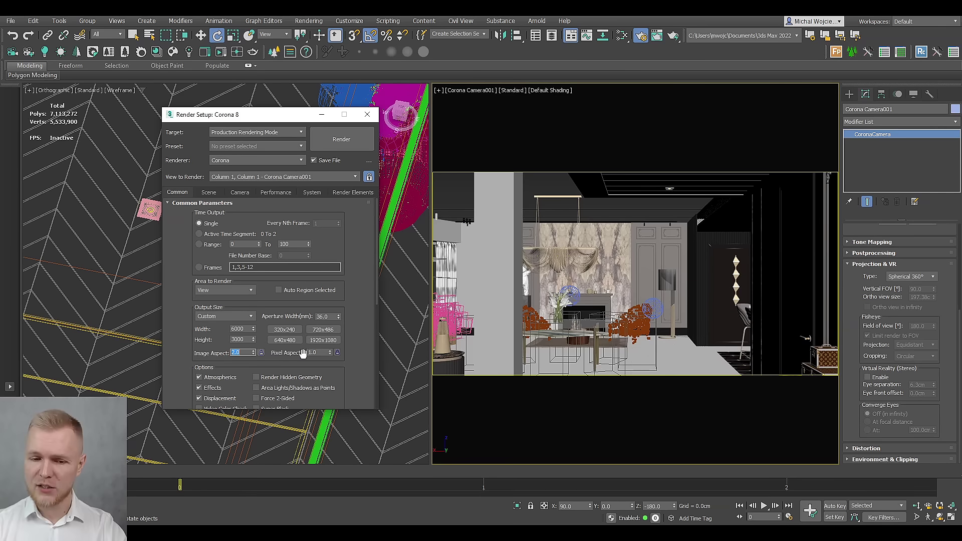
left_click(261, 353)
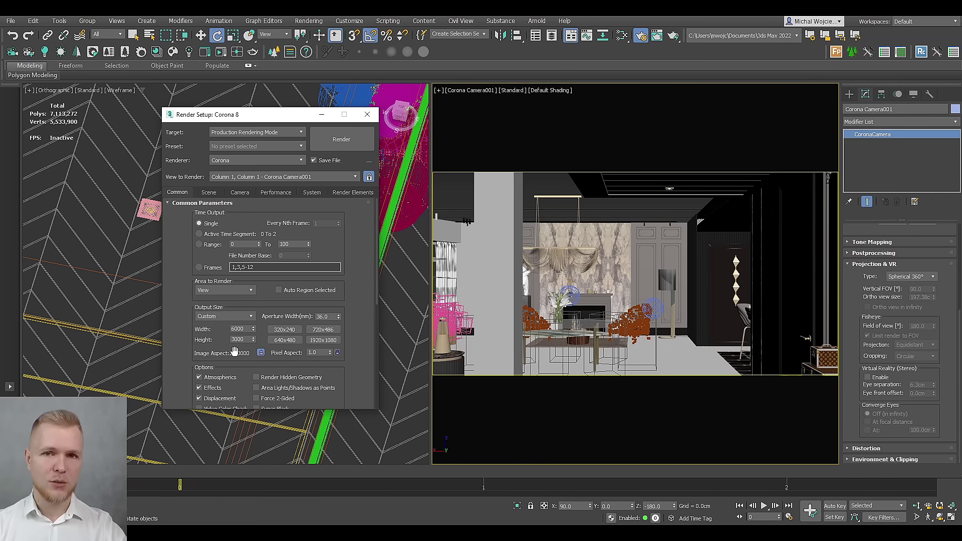
left_click(241, 328)
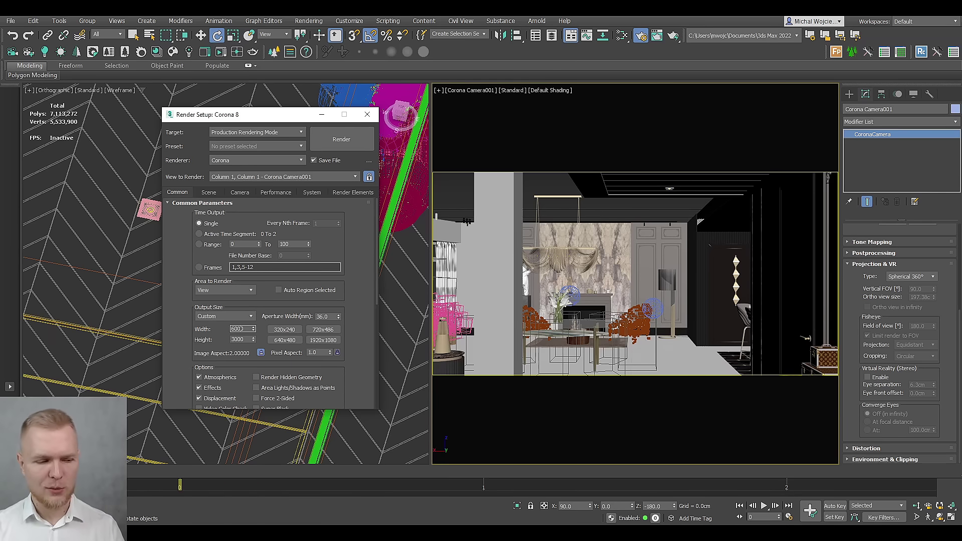
key("Return")
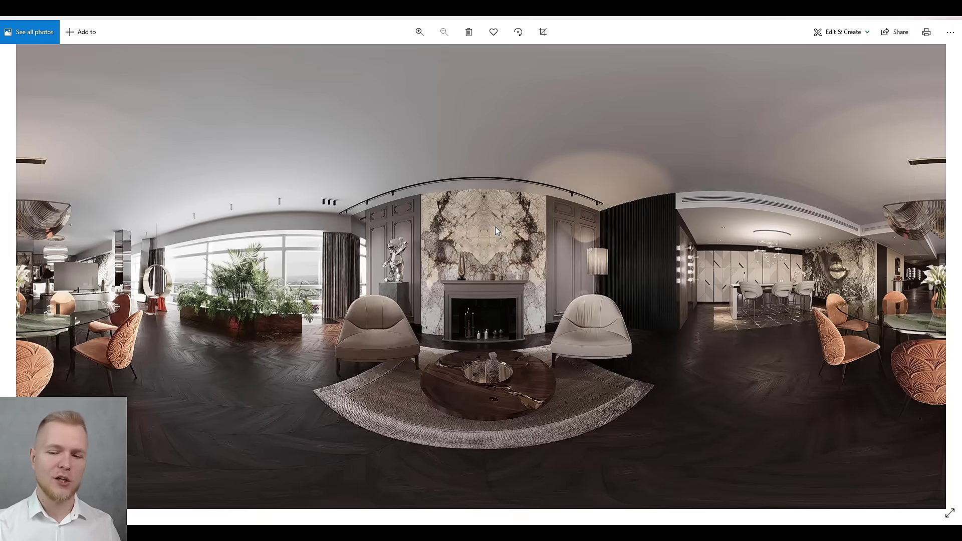
Examine the finished 360° panorama of the hallway and living room in the photo viewer, and close the viewer.
key("Right")
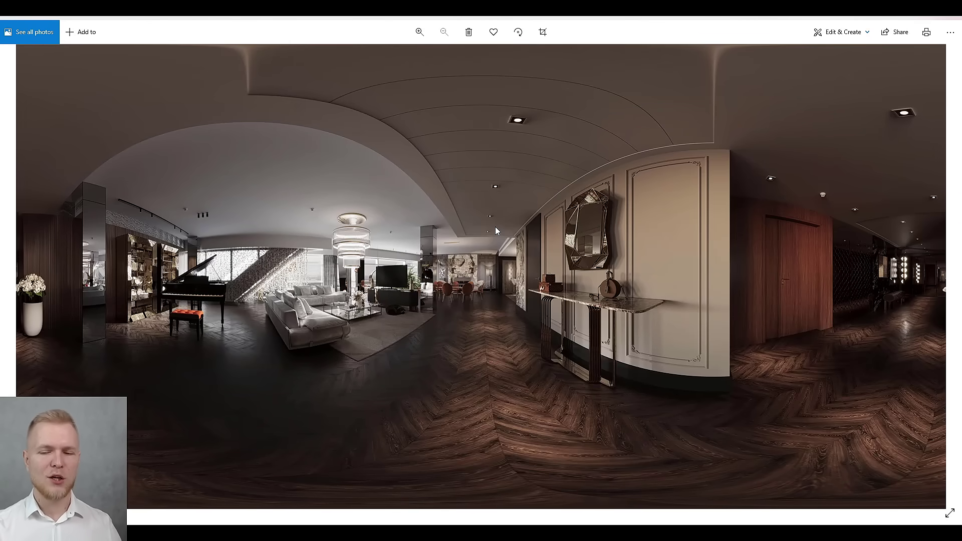
scroll(496, 226, "up", 5)
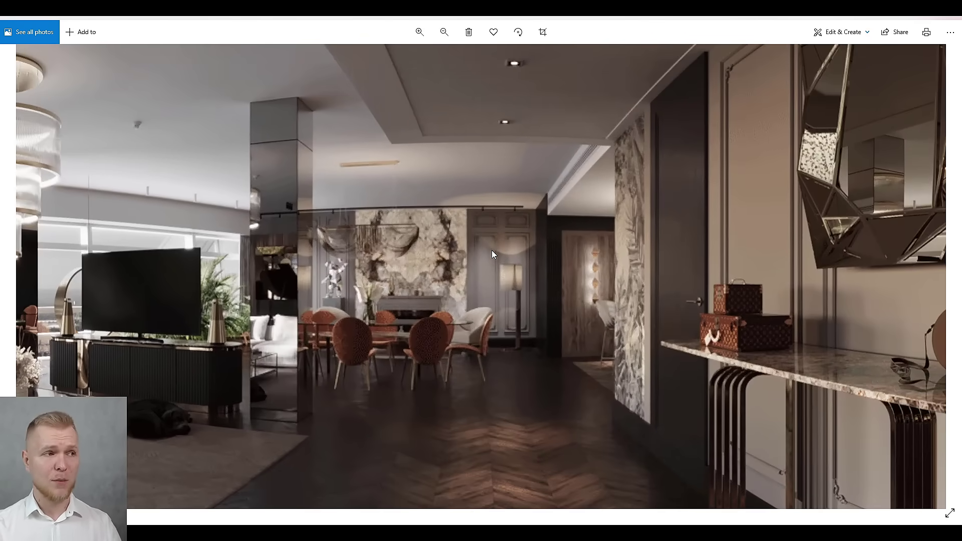
scroll(492, 252, "down", 5)
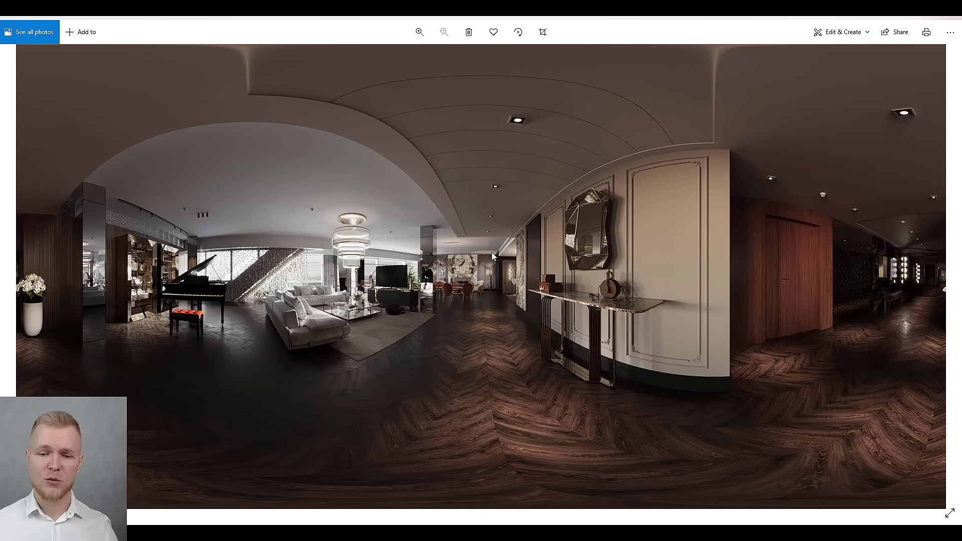
scroll(384, 312, "up", 4)
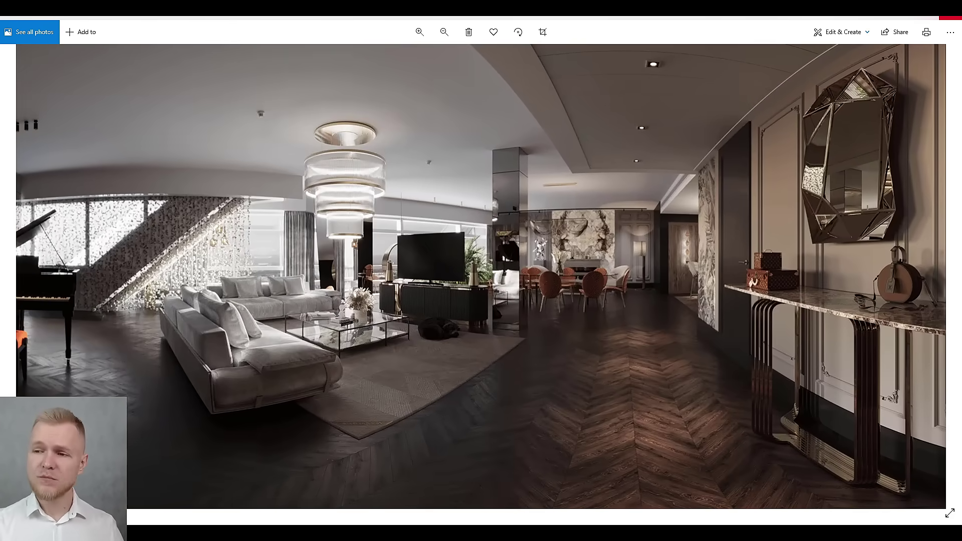
left_click(951, 18)
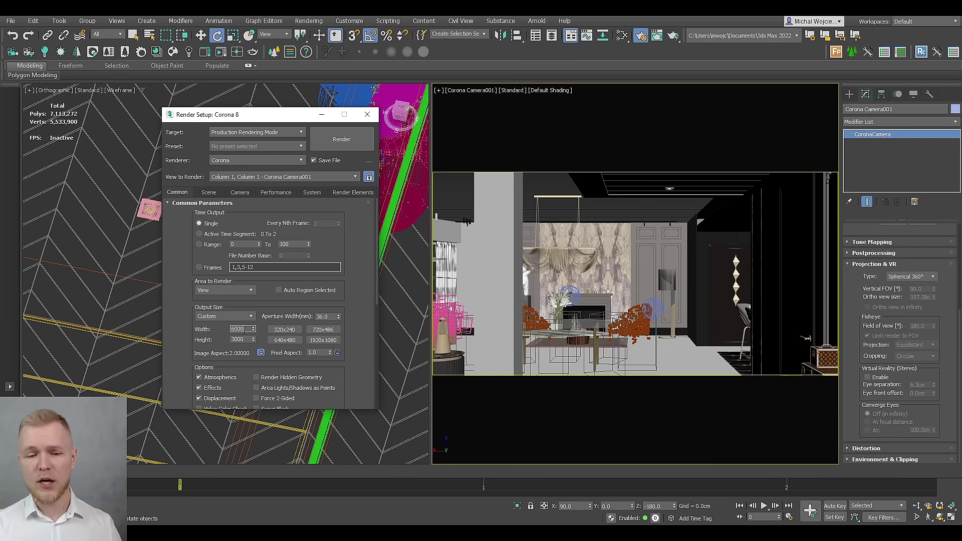
Start interactive rendering with the render view locked to Corona Camera001, and arrange the frame buffer and render settings windows.
double_click(245, 329)
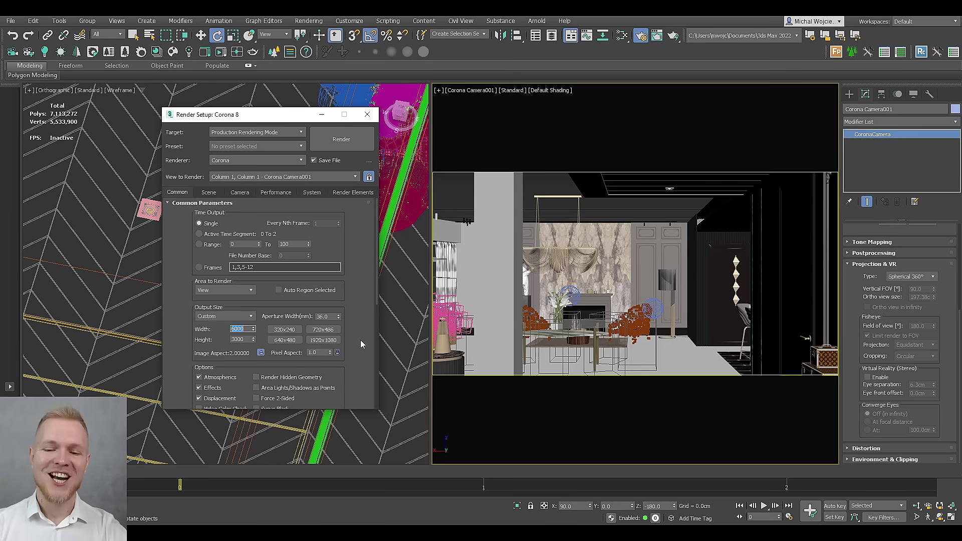
left_click_drag(360, 341, 361, 271)
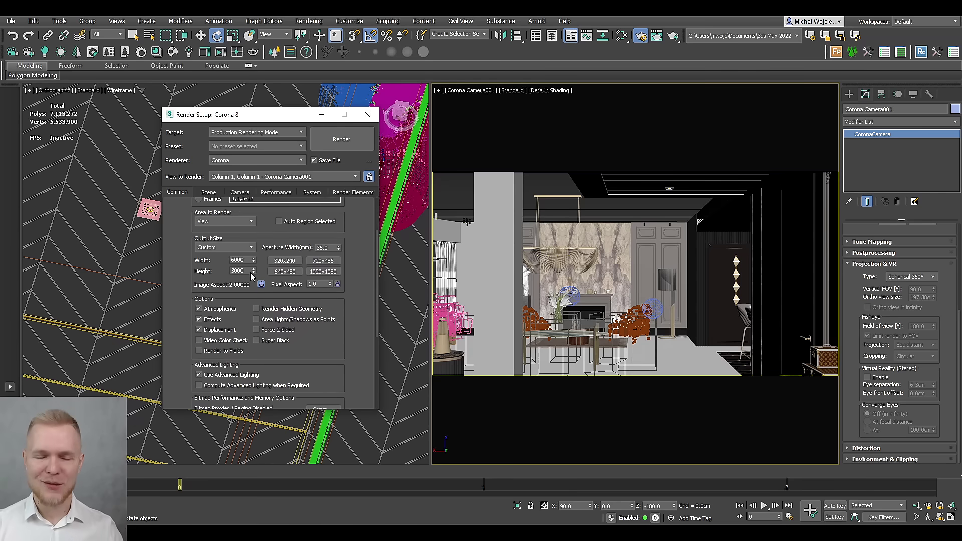
left_click_drag(350, 329, 348, 311)
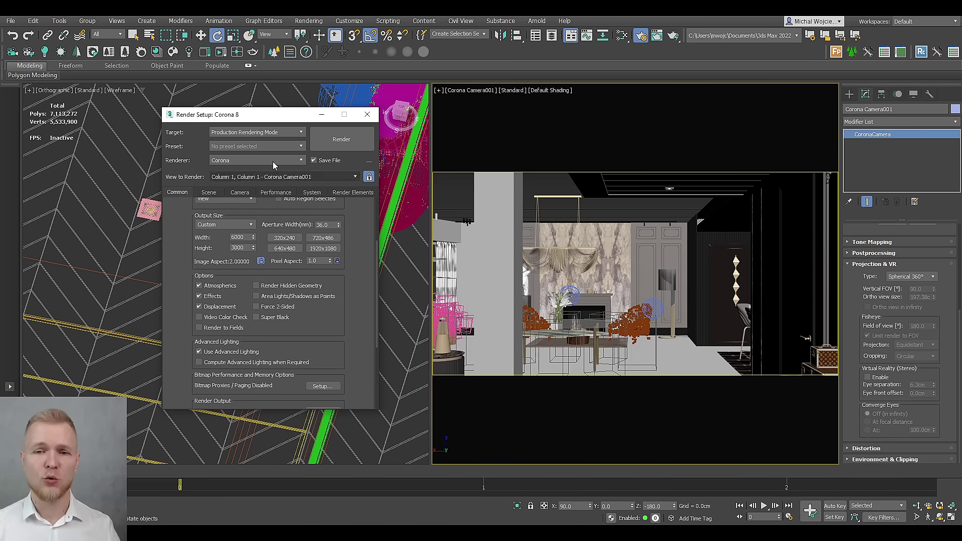
left_click_drag(273, 115, 220, 117)
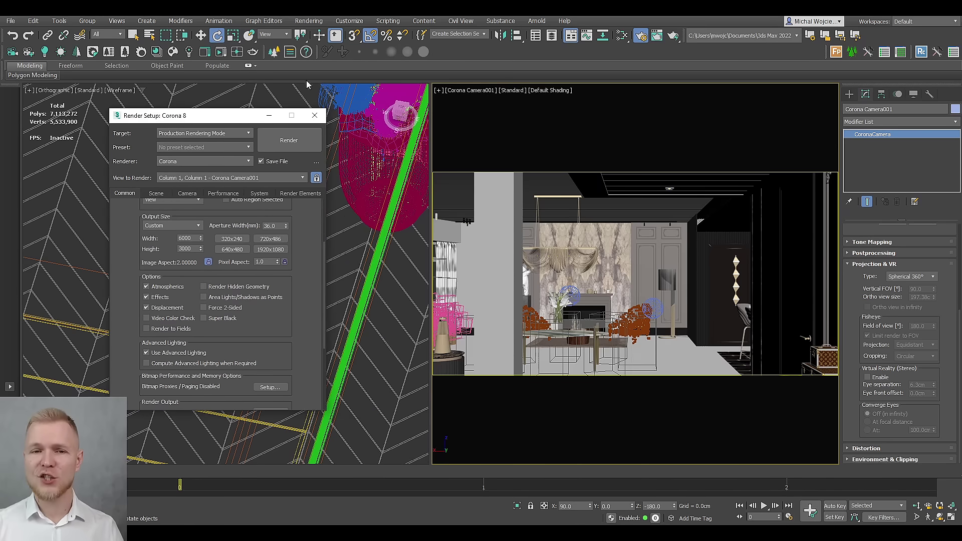
left_click(221, 53)
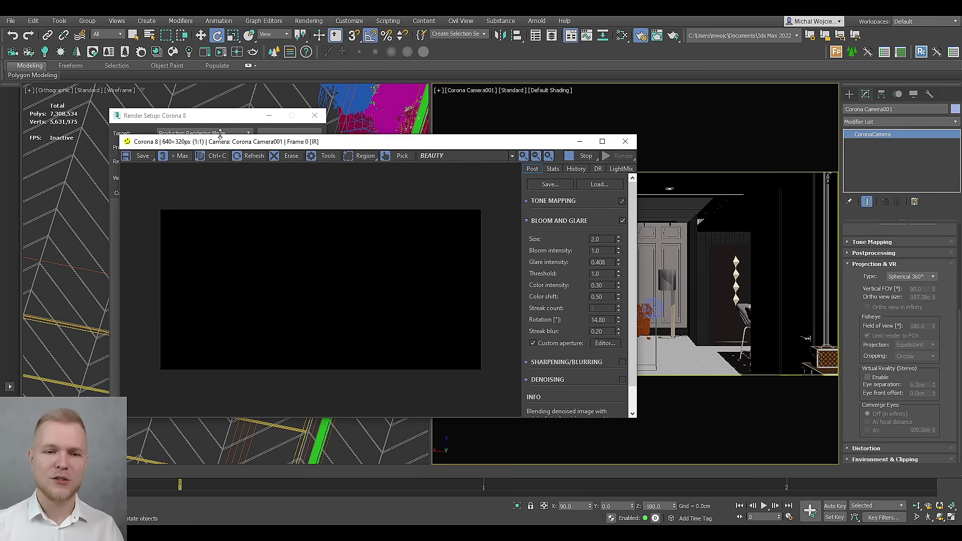
left_click(220, 133)
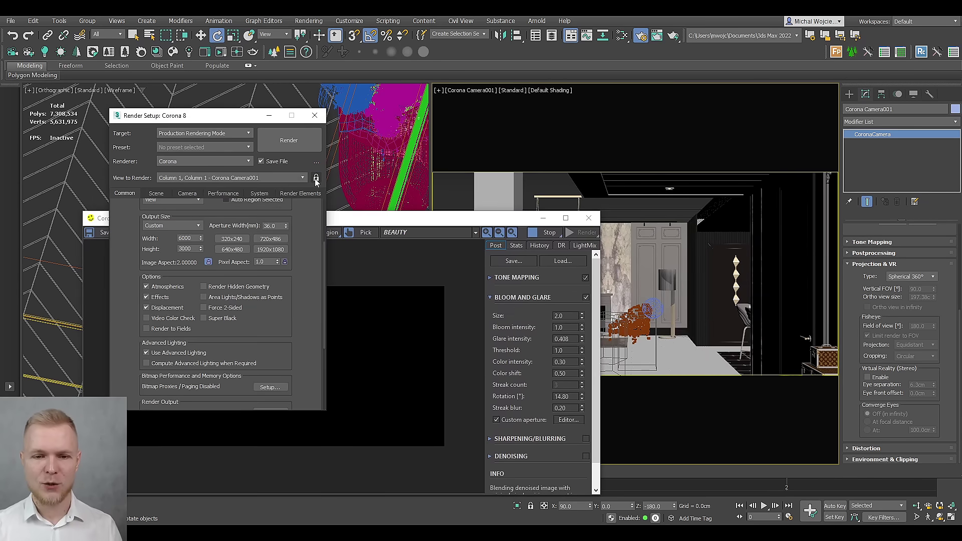
left_click(316, 179)
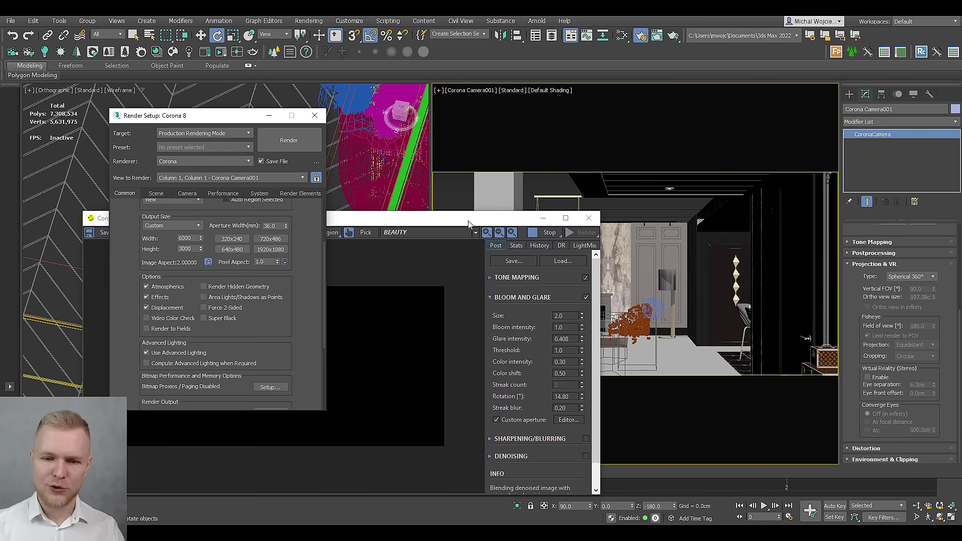
left_click(416, 221)
left_click_drag(417, 223, 380, 193)
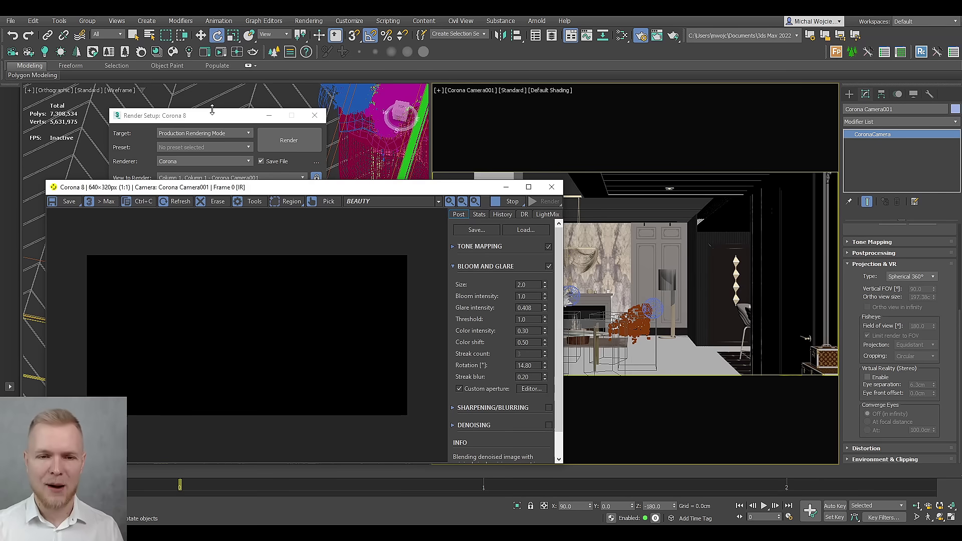
left_click_drag(208, 117, 186, 89)
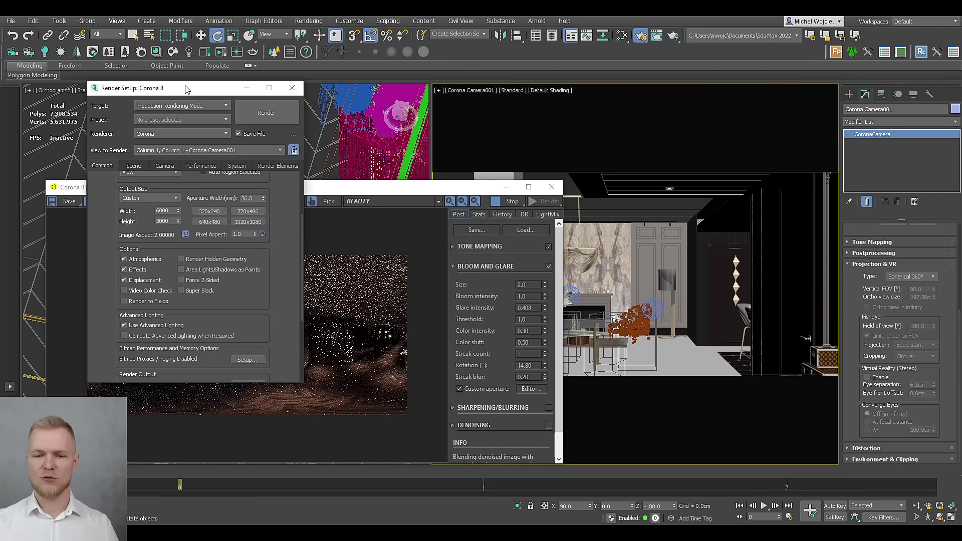
left_click(342, 310)
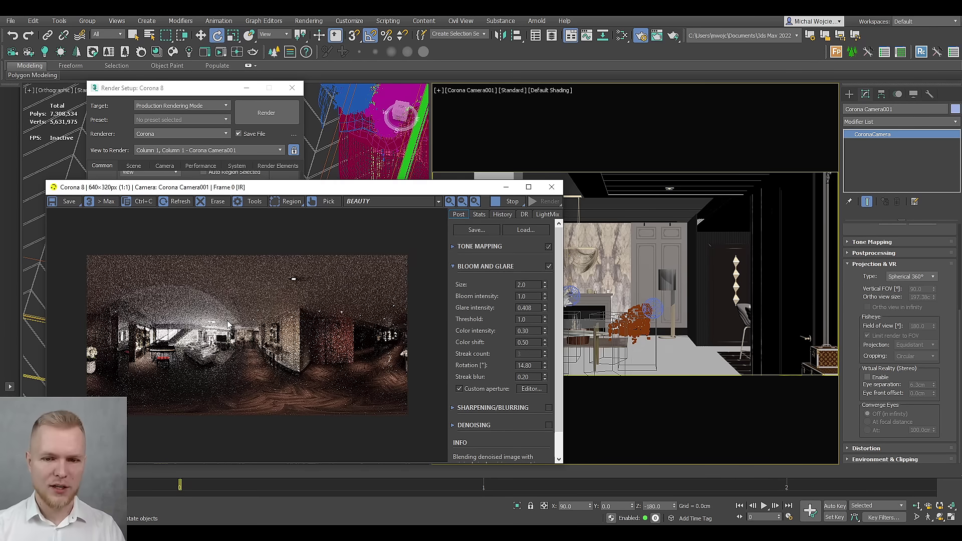
Tilt the camera out of level by setting its Y rotation to about 42.2°.
left_click(607, 347)
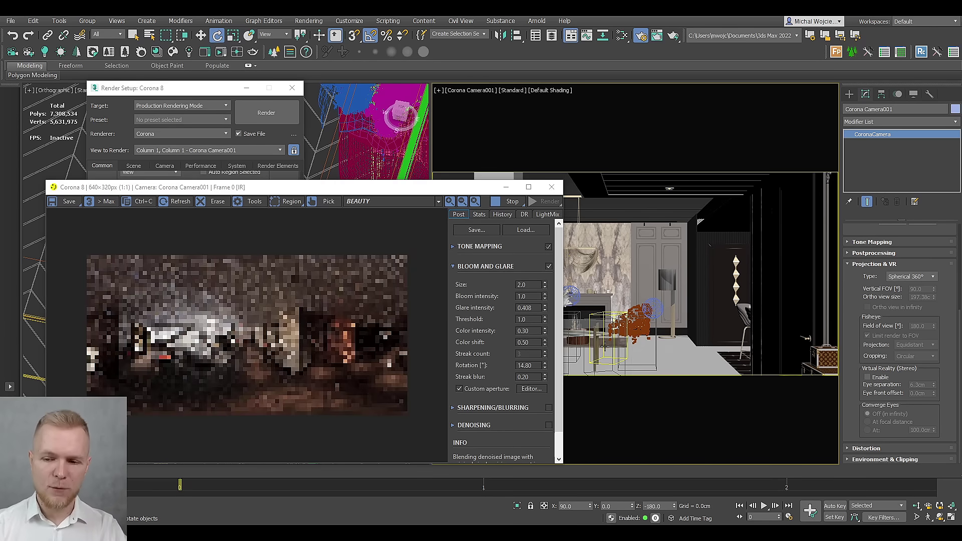
left_click_drag(632, 506, 632, 410)
left_click_drag(632, 507, 624, 390)
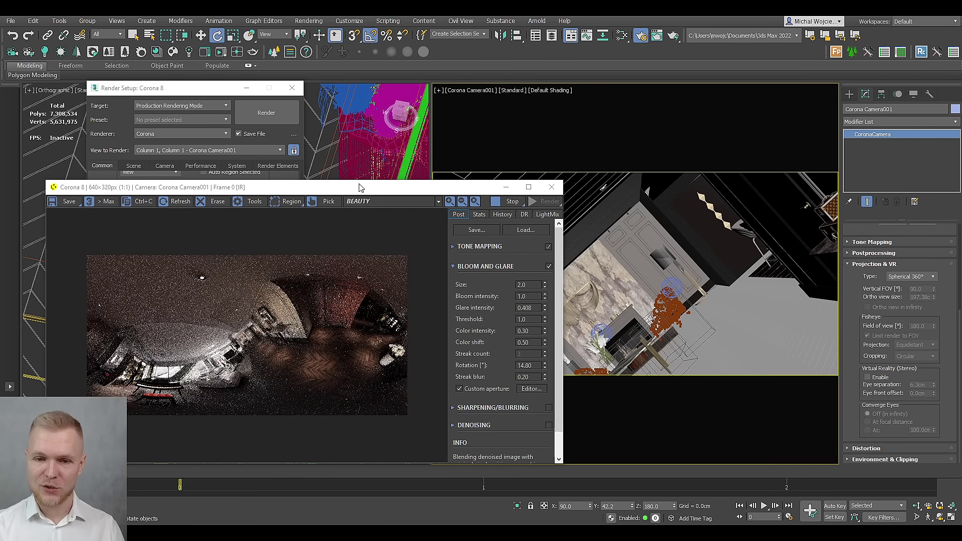
Examine how the tilted camera distorts the panorama in the interactive render, and enlarge and reposition the frame buffer window.
scroll(350, 320, "up", 2)
scroll(349, 320, "down", 2)
scroll(326, 355, "up", 1)
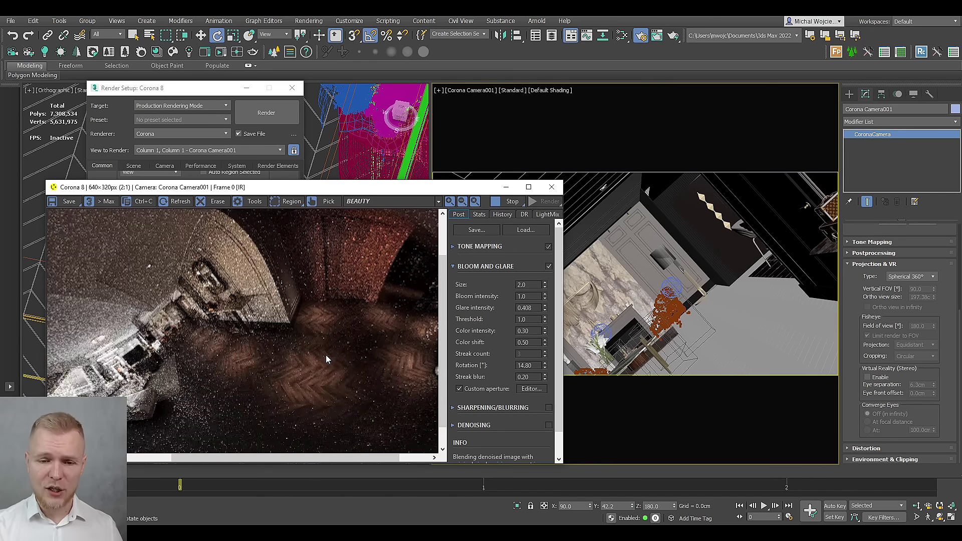
left_click_drag(332, 342, 322, 383)
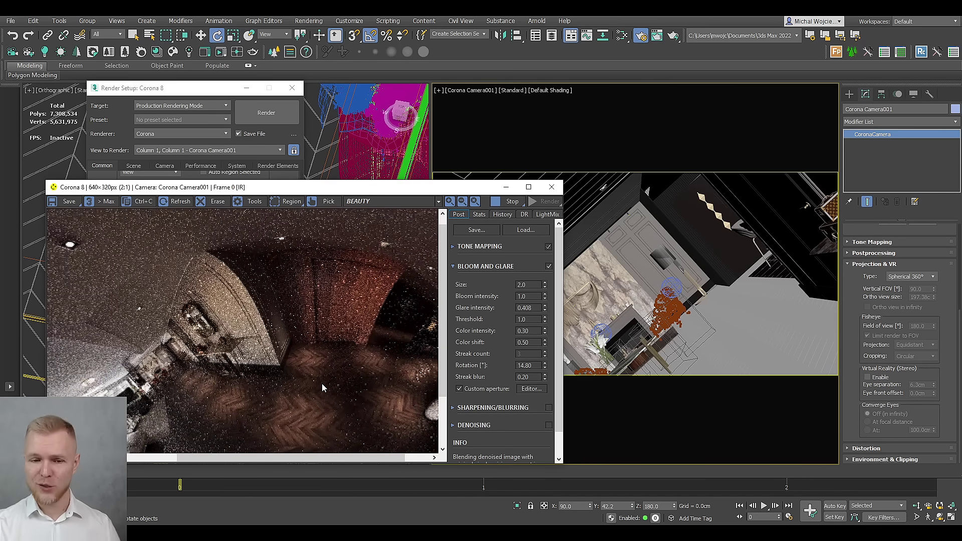
left_click_drag(290, 397, 303, 371)
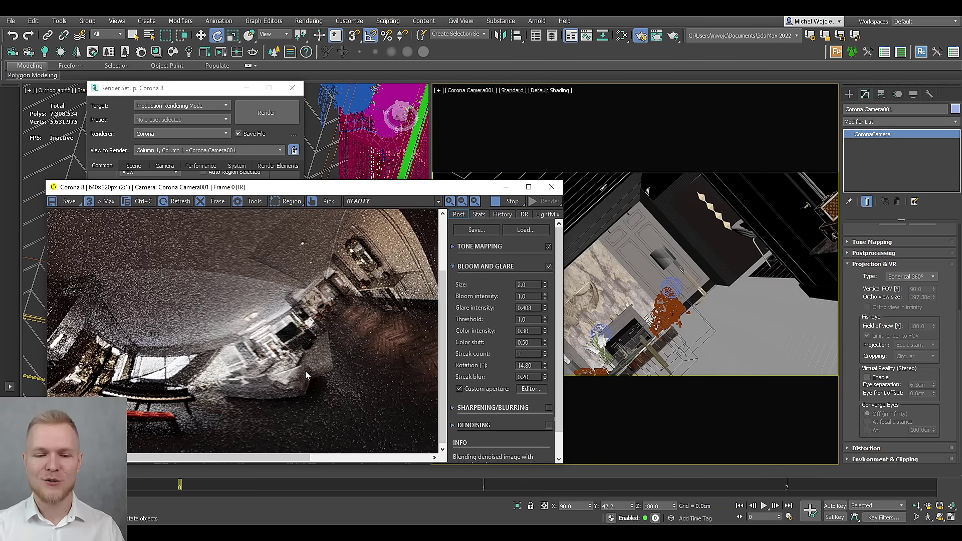
left_click_drag(305, 371, 305, 311)
scroll(305, 311, "down", 1)
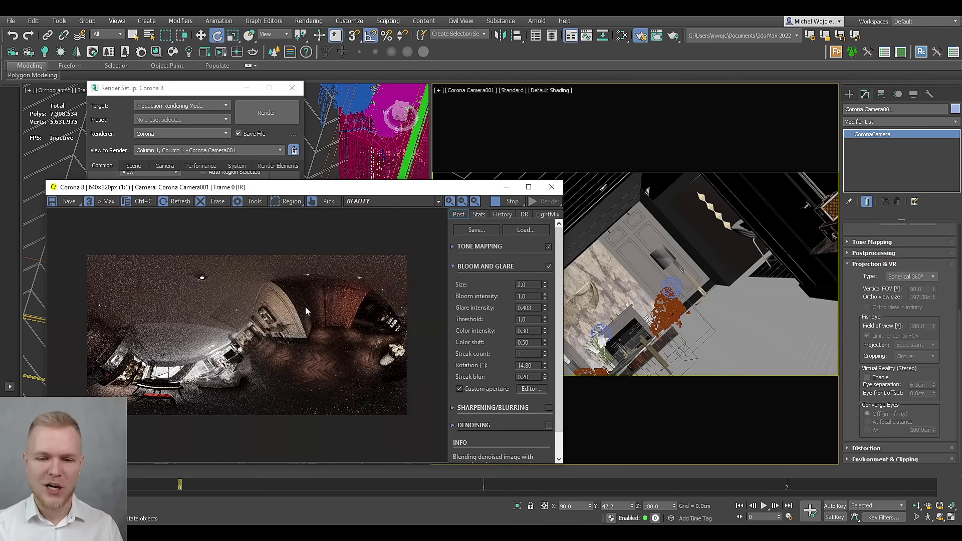
left_click_drag(307, 179, 316, 75)
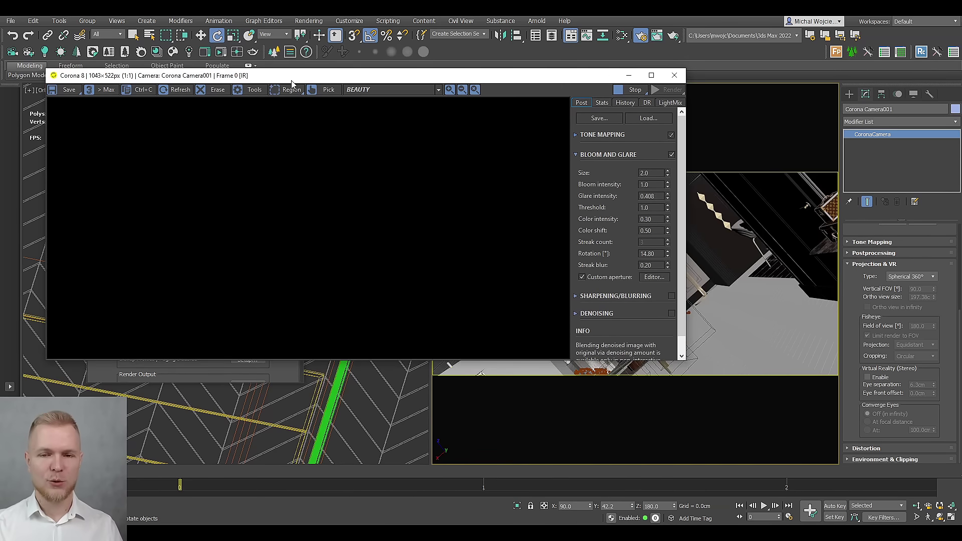
Level the camera by resetting its Y rotation to 0, and collapse the Bloom and Glare settings in the frame buffer.
left_click_drag(311, 81, 301, 135)
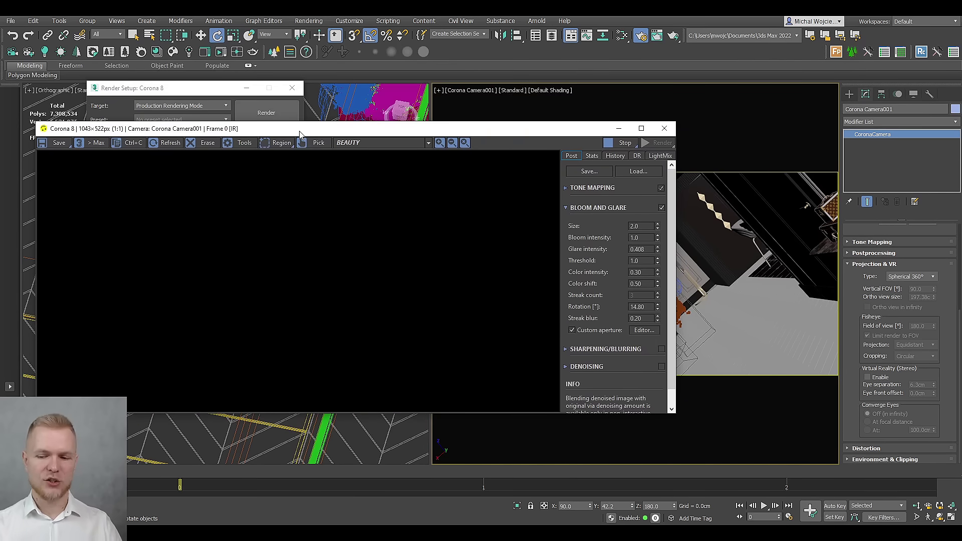
right_click(633, 508)
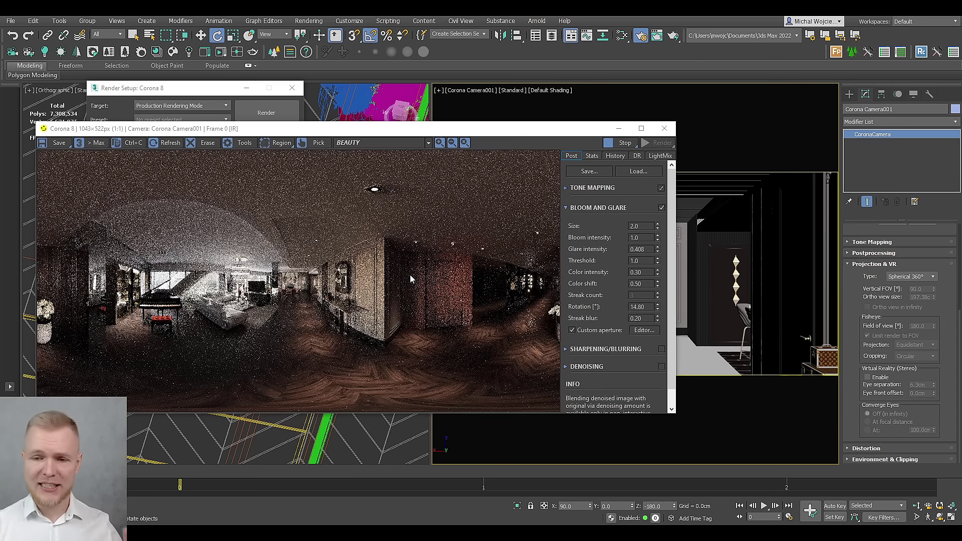
left_click(600, 207)
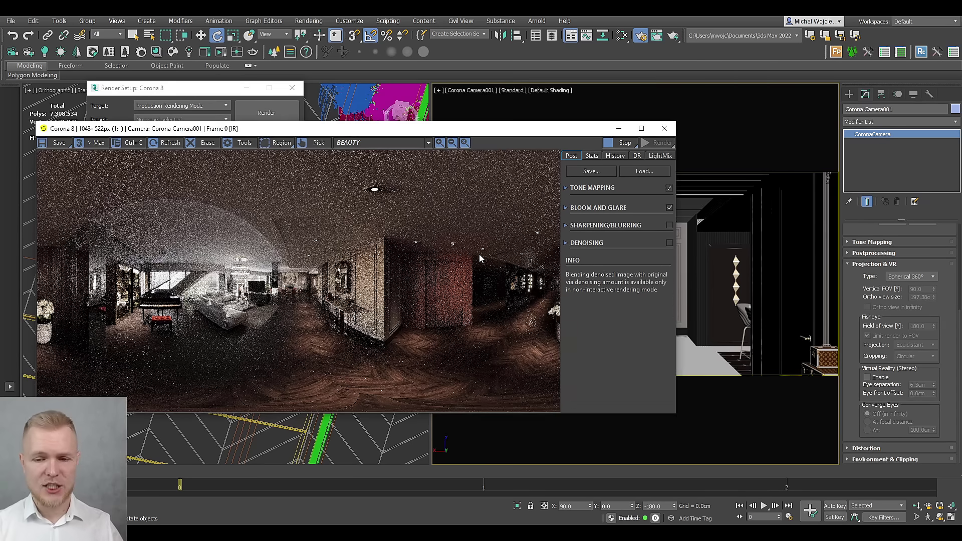
left_click(181, 90)
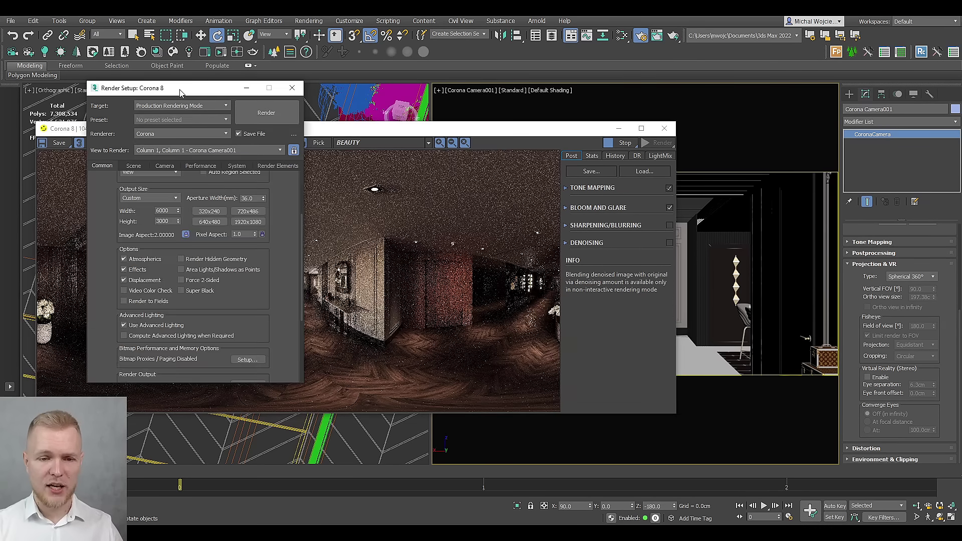
Try the Fisheye projection type on Corona Camera001 and inspect the interactive render up close.
left_click(907, 277)
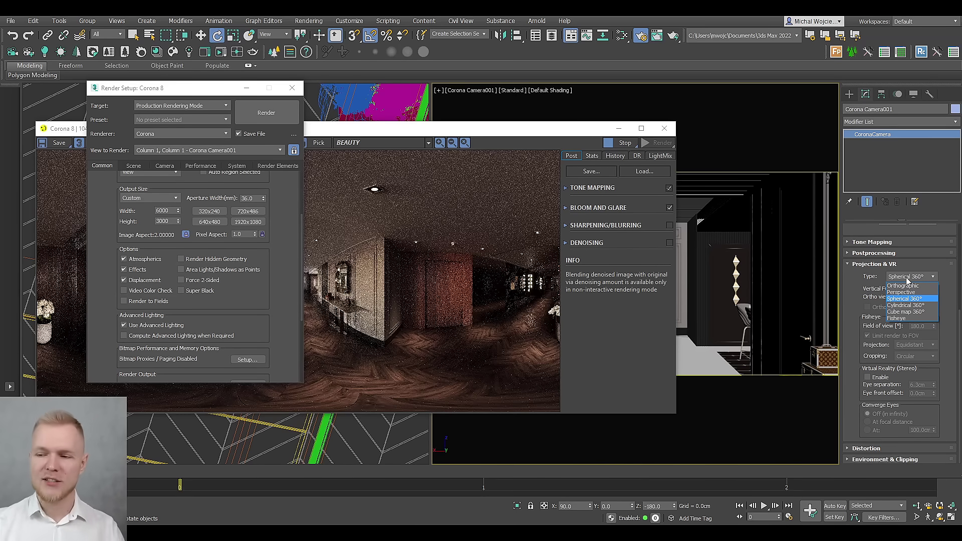
left_click(904, 317)
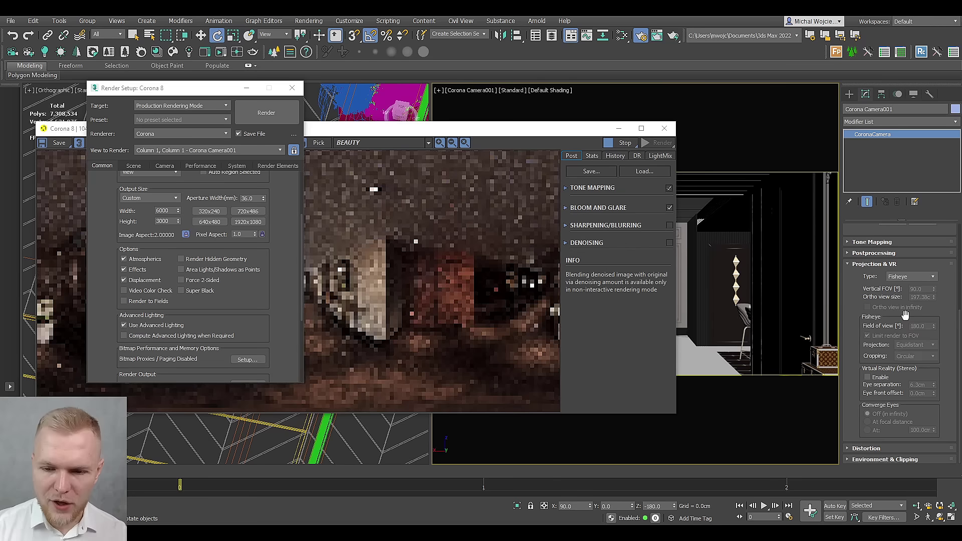
left_click(475, 260)
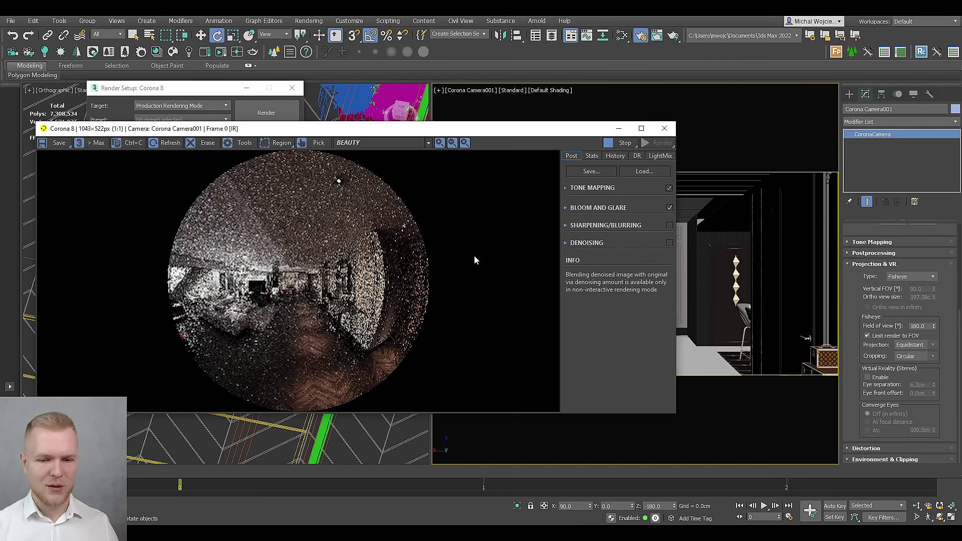
scroll(351, 314, "up", 1)
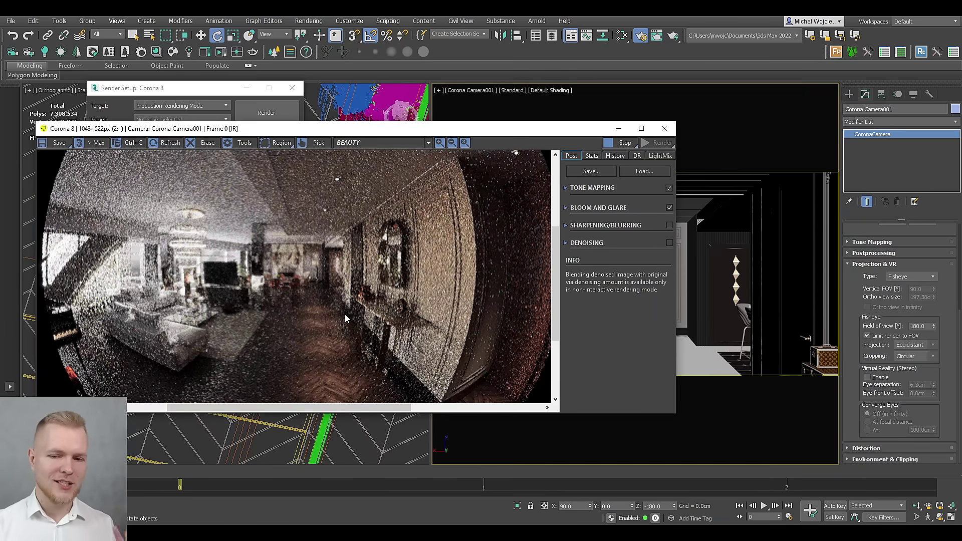
scroll(331, 318, "down", 1)
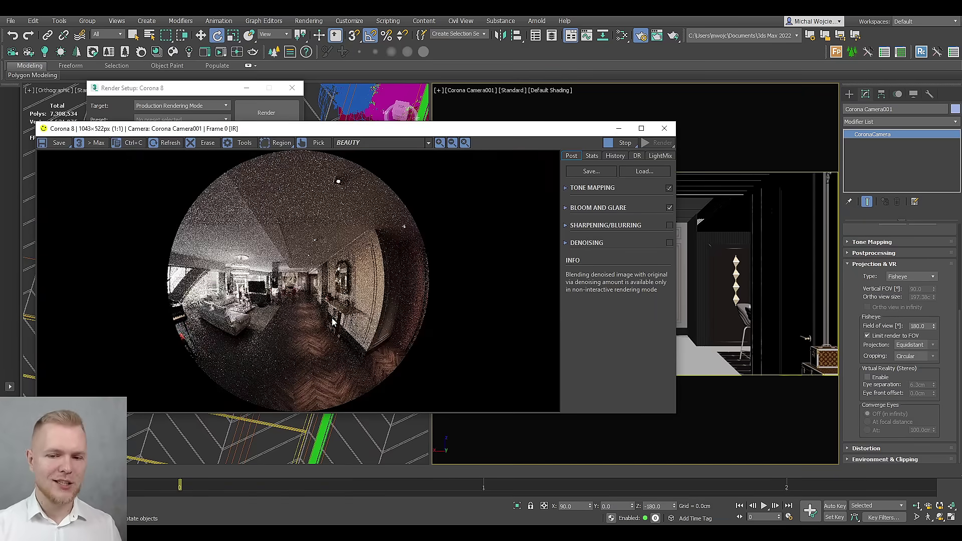
Try the Cube map 360° projection type on the camera and review the interactive render.
left_click(915, 277)
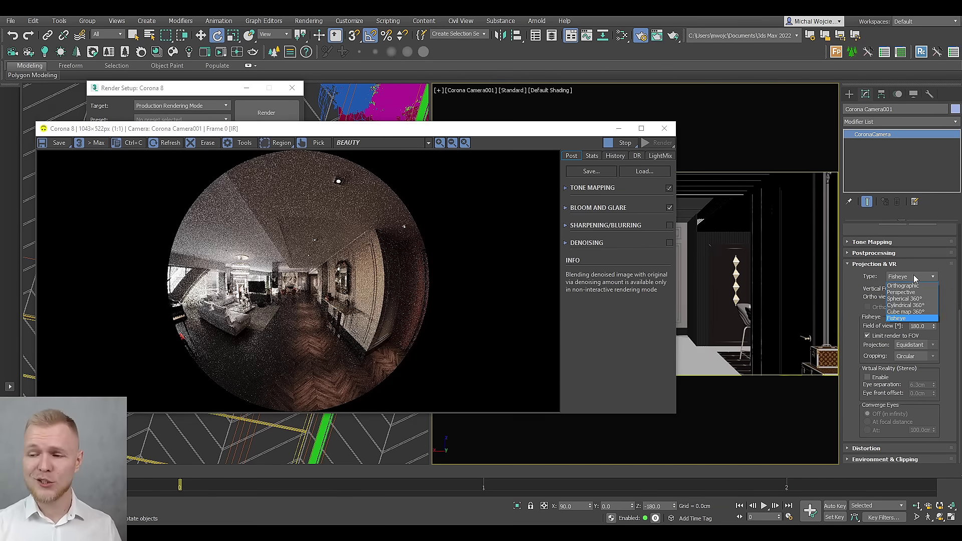
left_click(911, 312)
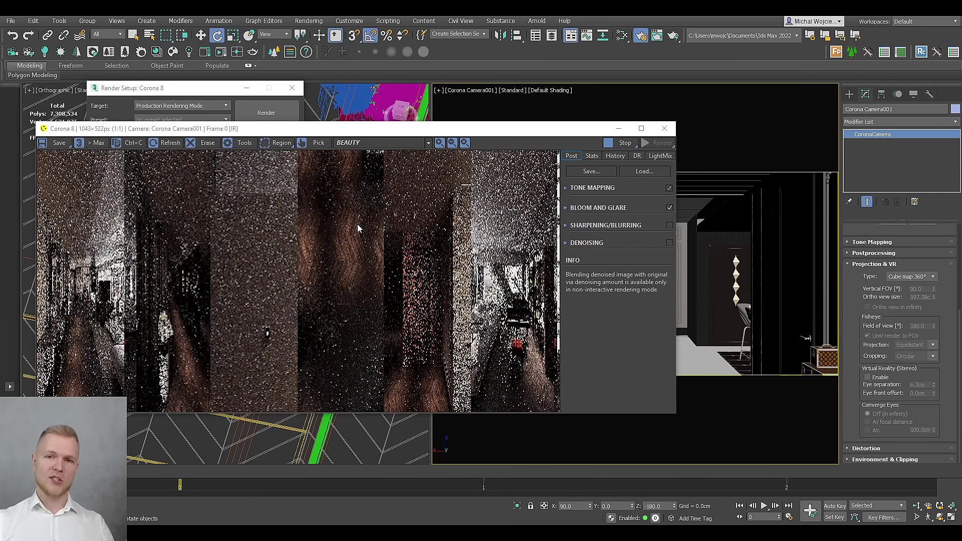
left_click(182, 92)
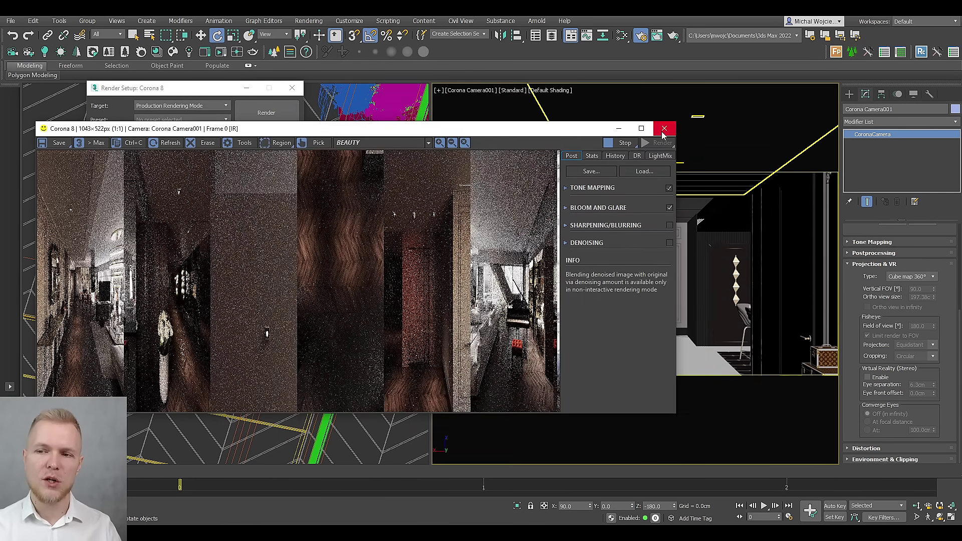
Set the camera's projection type back to Spherical 360°, and close the frame buffer and render settings.
left_click(665, 129)
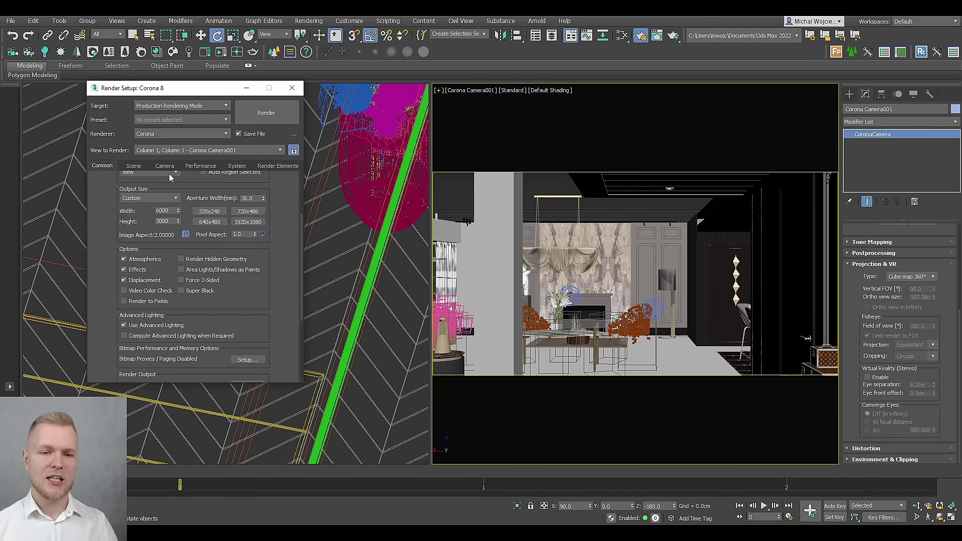
left_click(928, 277)
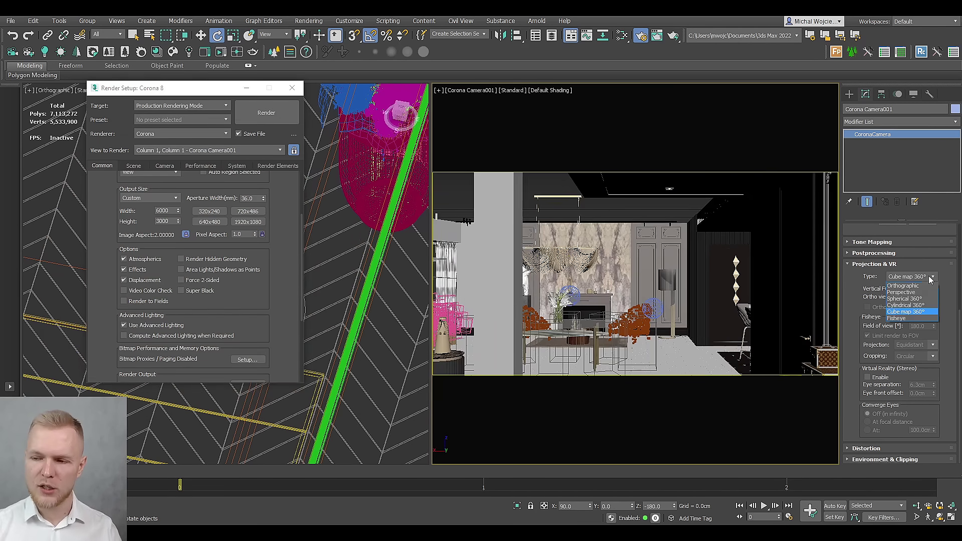
left_click(923, 295)
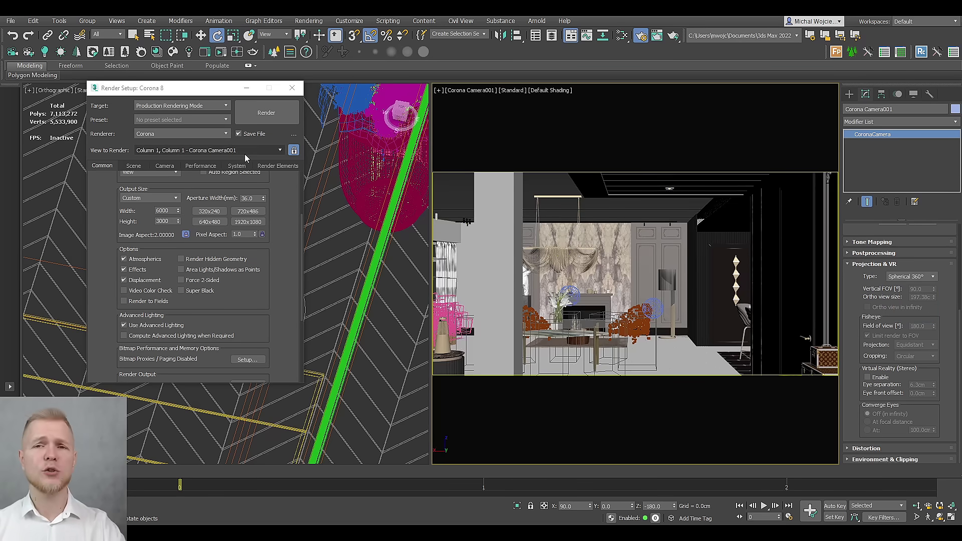
left_click(292, 88)
Switch the plan viewport to Top view and frame the apartment layout around the camera.
scroll(341, 246, "down", 3)
key("t")
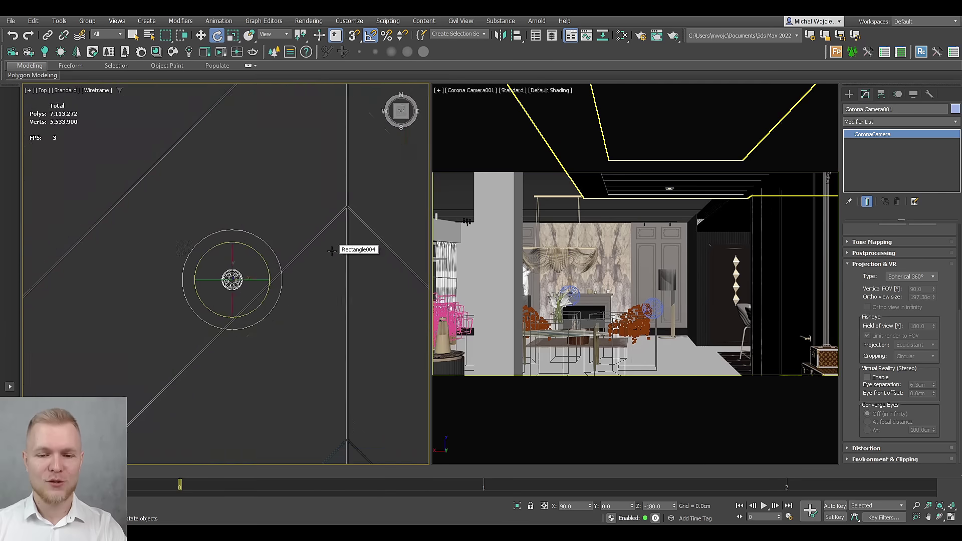
scroll(334, 245, "down", 4)
scroll(325, 276, "down", 5)
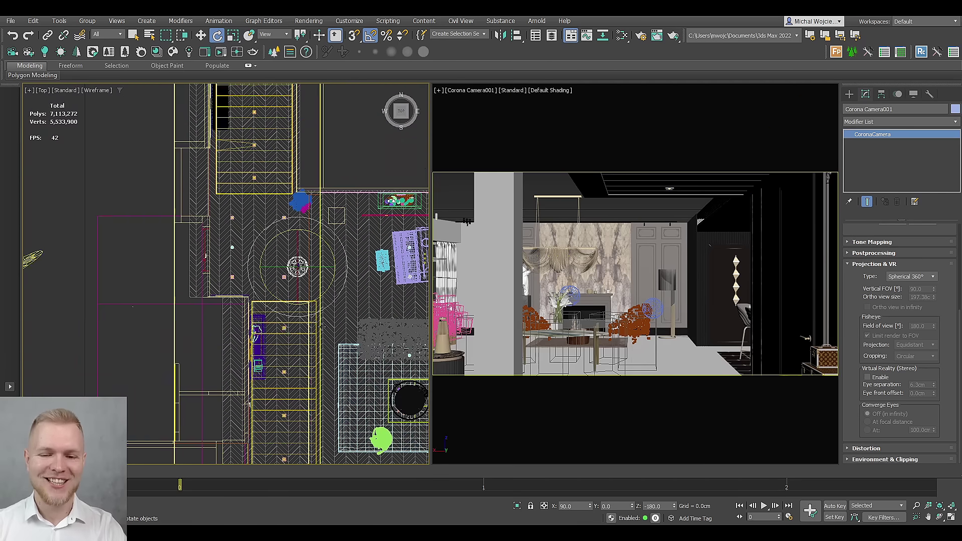
middle_click_drag(368, 459, 314, 332)
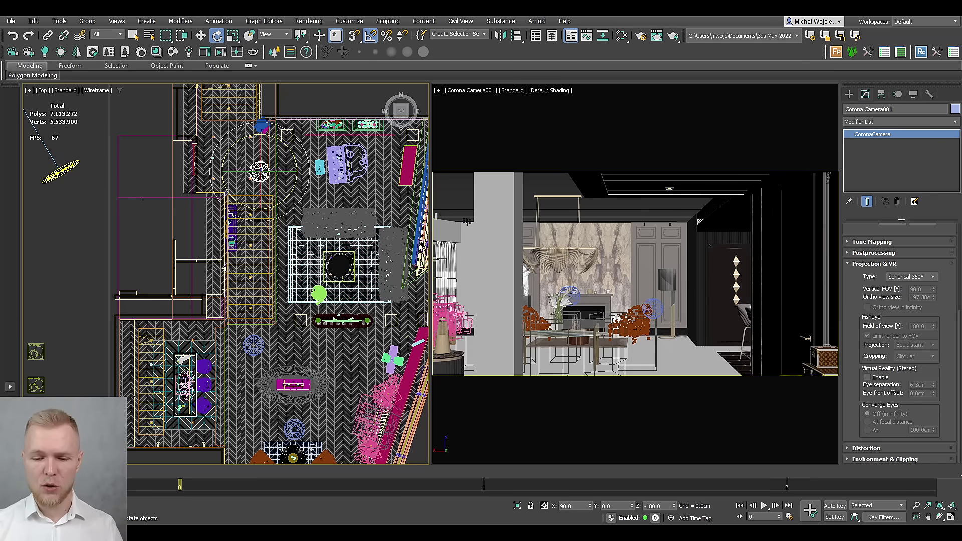
Restart interactive rendering from Corona Camera001 and move the frame buffer clear of the camera viewport's label.
left_click(219, 52)
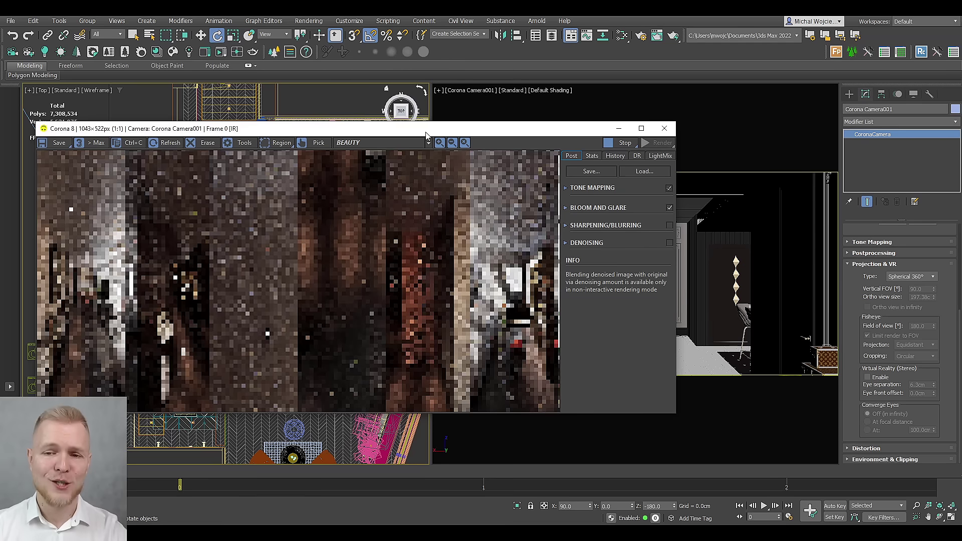
left_click_drag(429, 132, 401, 98)
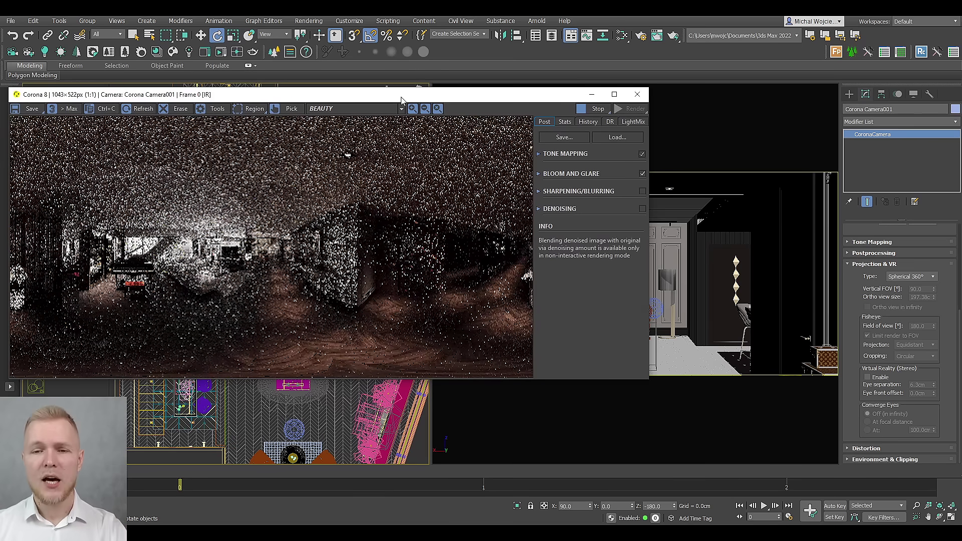
left_click_drag(401, 99, 398, 137)
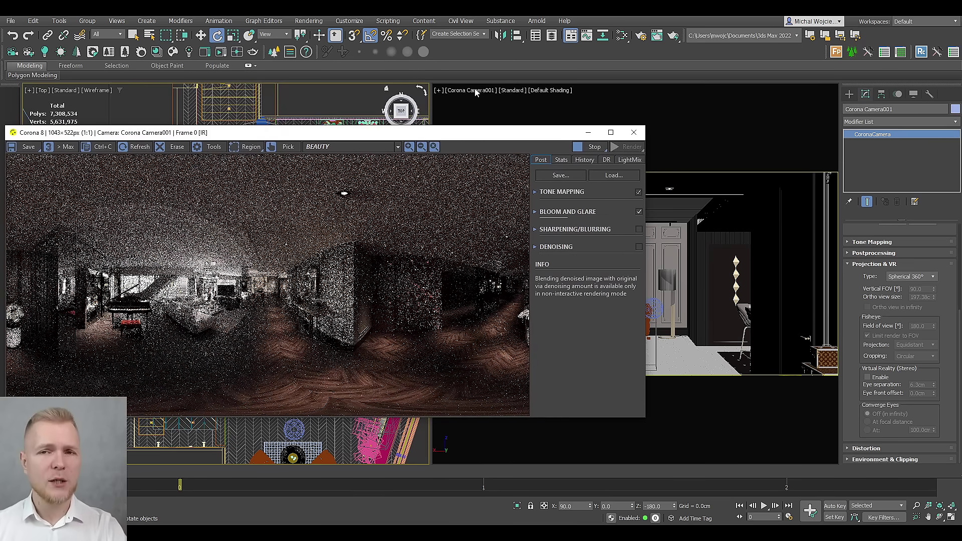
mouse_move(431, 137)
left_mouse_down()
mouse_move(452, 119)
mouse_move(417, 143)
left_mouse_up()
Switch the camera viewport to camera A02 to preview its panorama, and stop the interactive render.
left_click(471, 91)
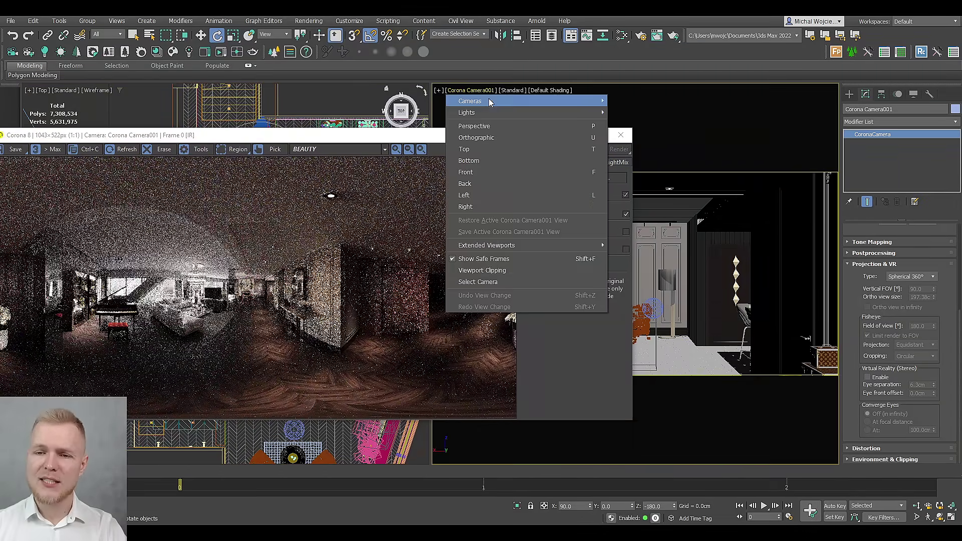
mouse_move(489, 100)
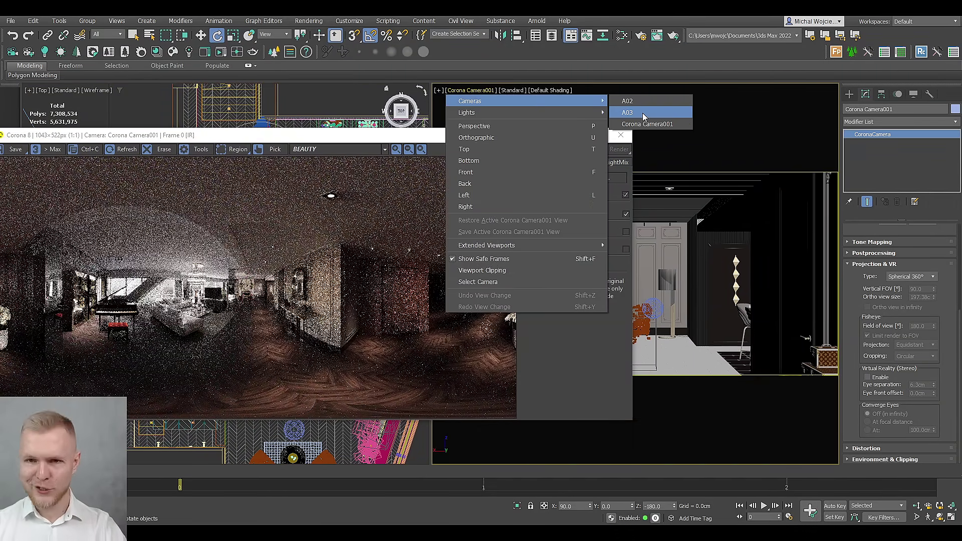
left_click(642, 103)
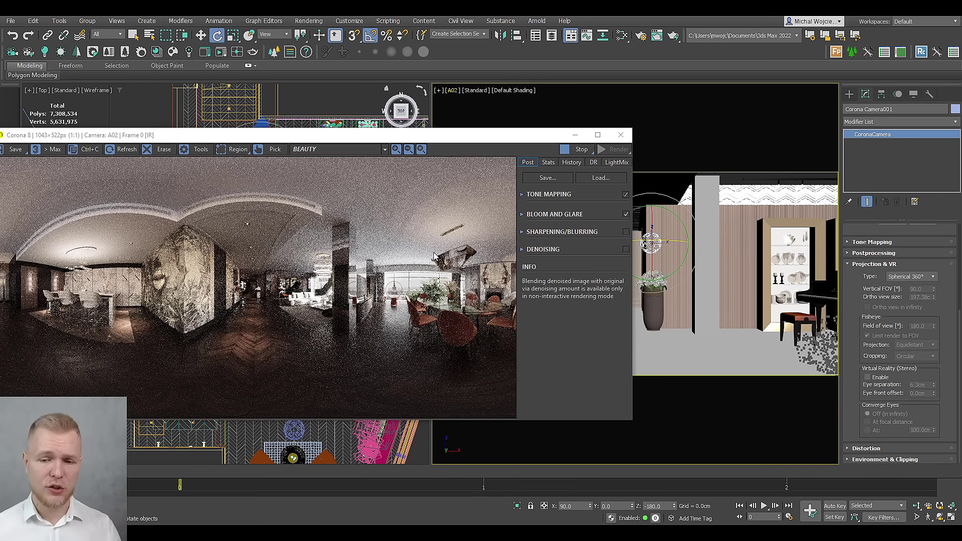
left_click(579, 149)
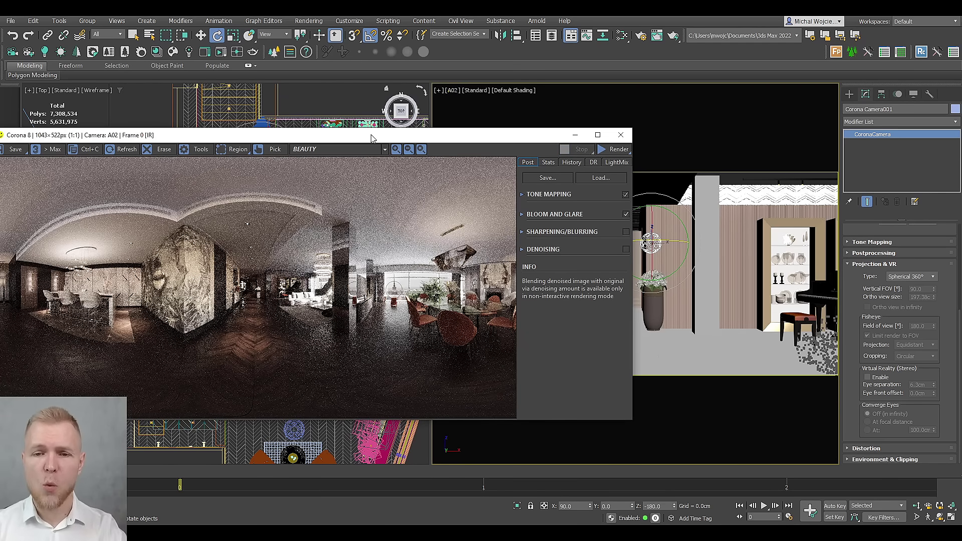
left_click_drag(371, 136, 394, 117)
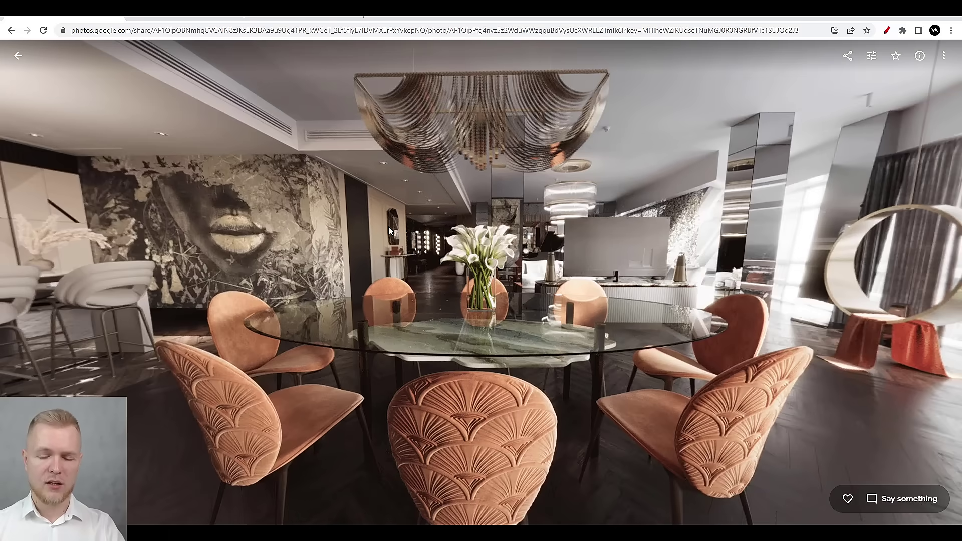
Look around the finished dining area panorama in Google Photos, and return to the album overview.
left_click_drag(389, 227, 310, 214)
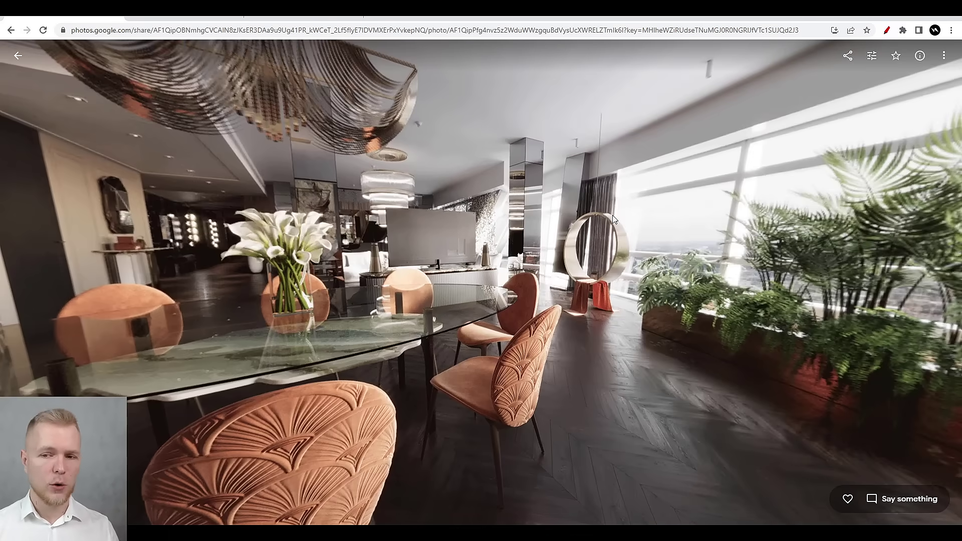
left_click_drag(627, 220, 555, 221)
left_click_drag(297, 249, 627, 196)
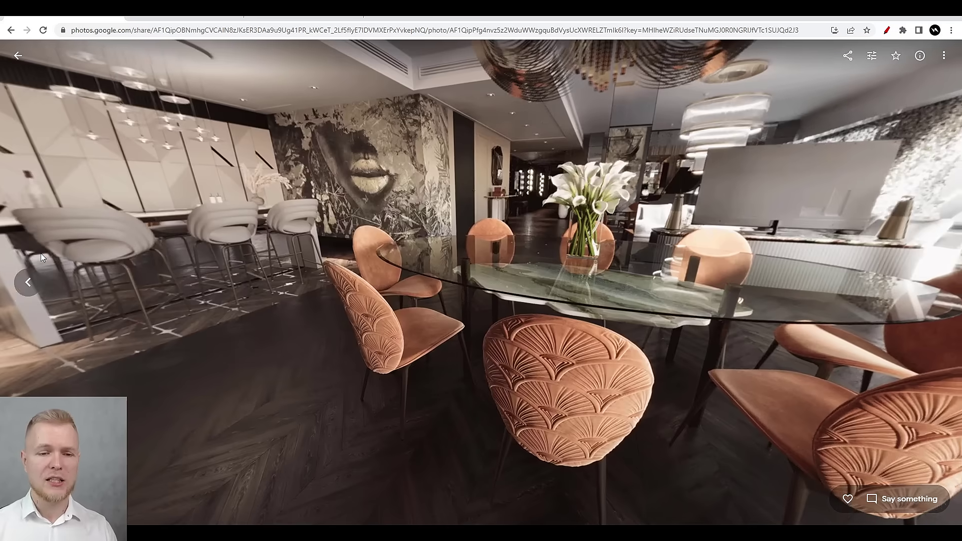
left_click(23, 280)
key("Escape")
scroll(338, 249, "down", 2)
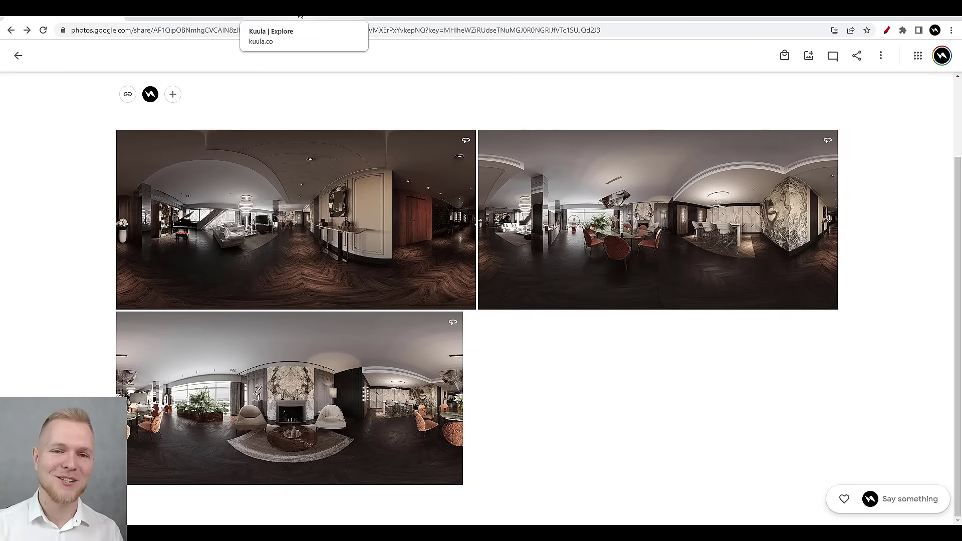
Switch to the Kuula website and start creating a new tour.
left_click(301, 15)
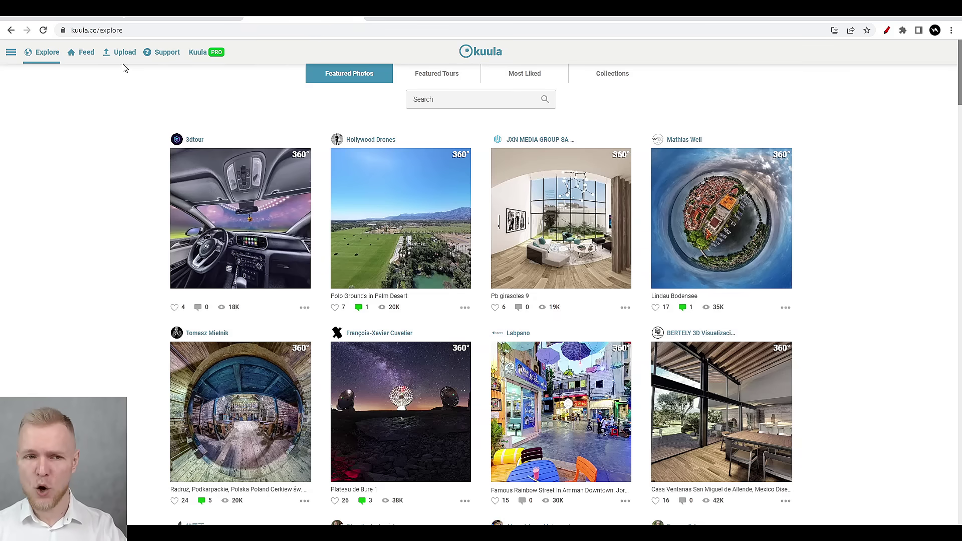
mouse_move(122, 50)
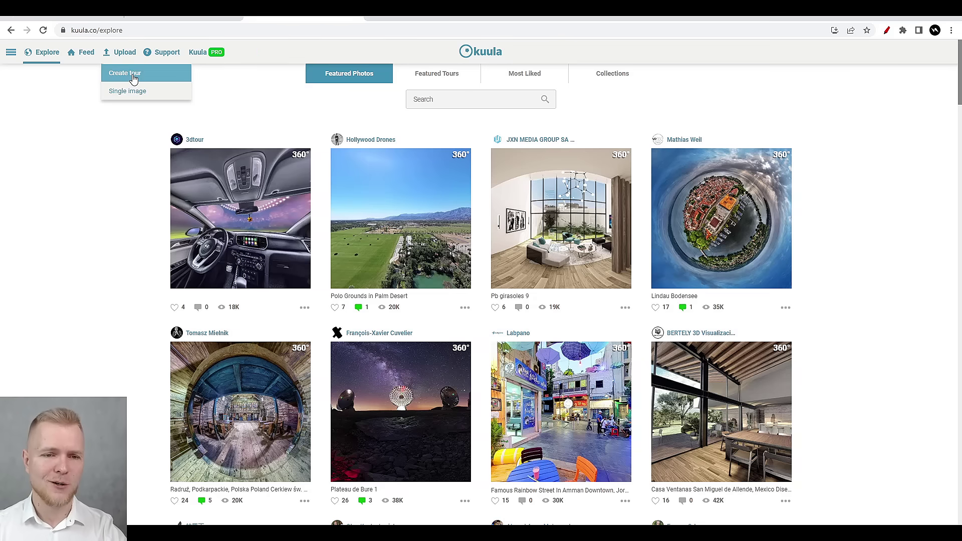
left_click(134, 79)
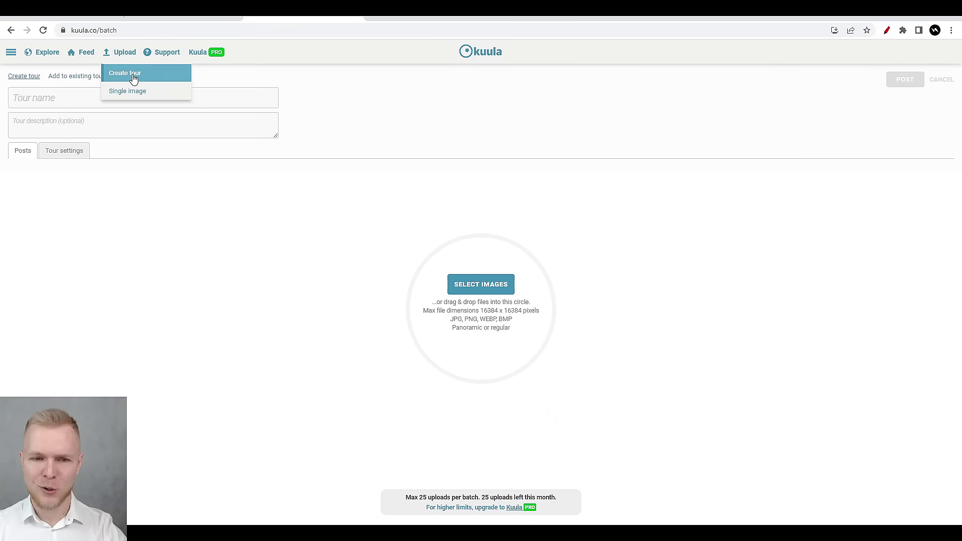
Upload the three panorama images Va 360_01, Va 360_02 and Va 360_03 to the new tour.
left_click(151, 101)
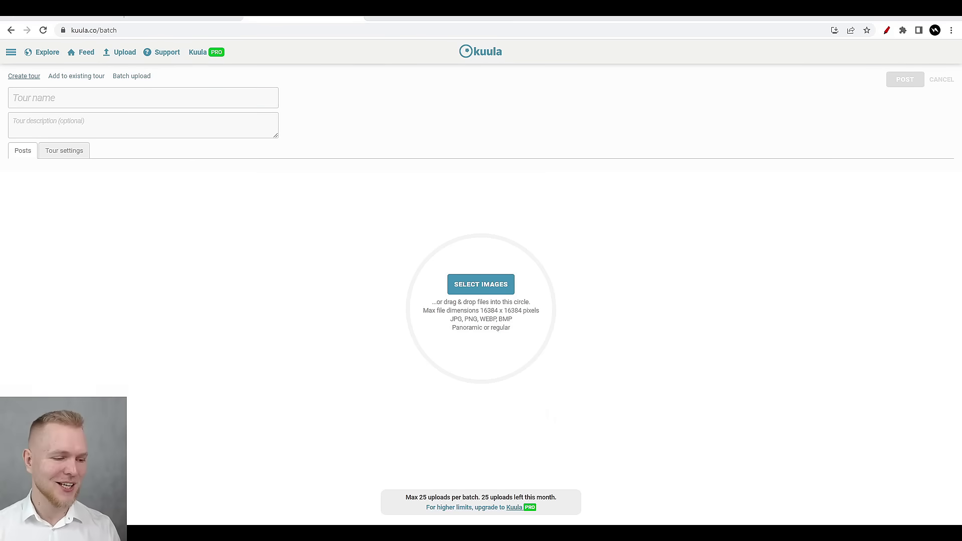
left_click_drag(548, 416, 484, 327)
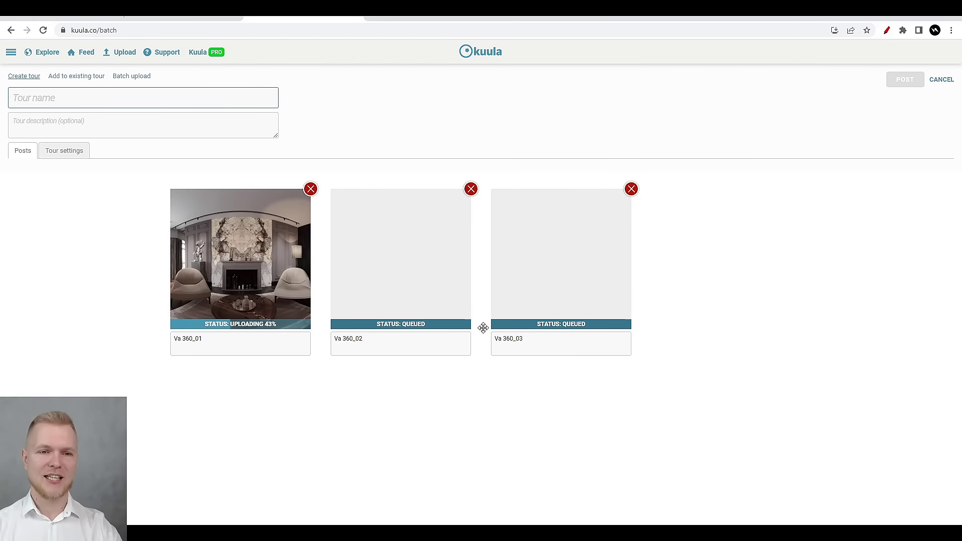
type("gjdflkgjfd")
key("ctrl+a")
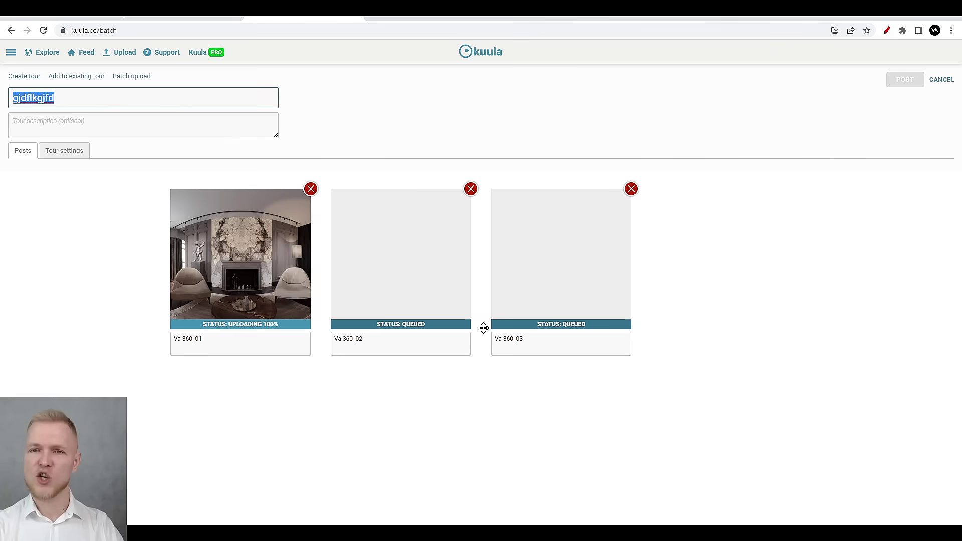
key("BackSpace")
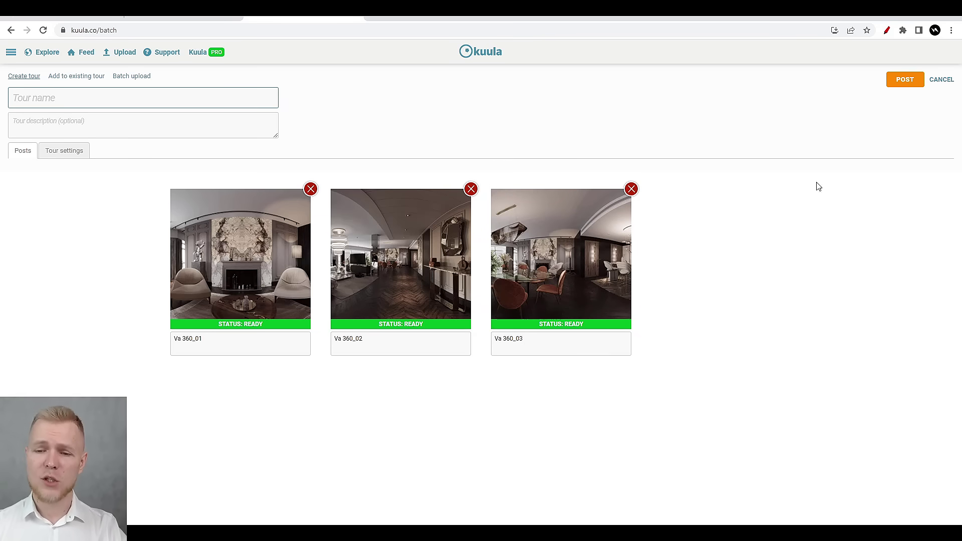
left_click(909, 81)
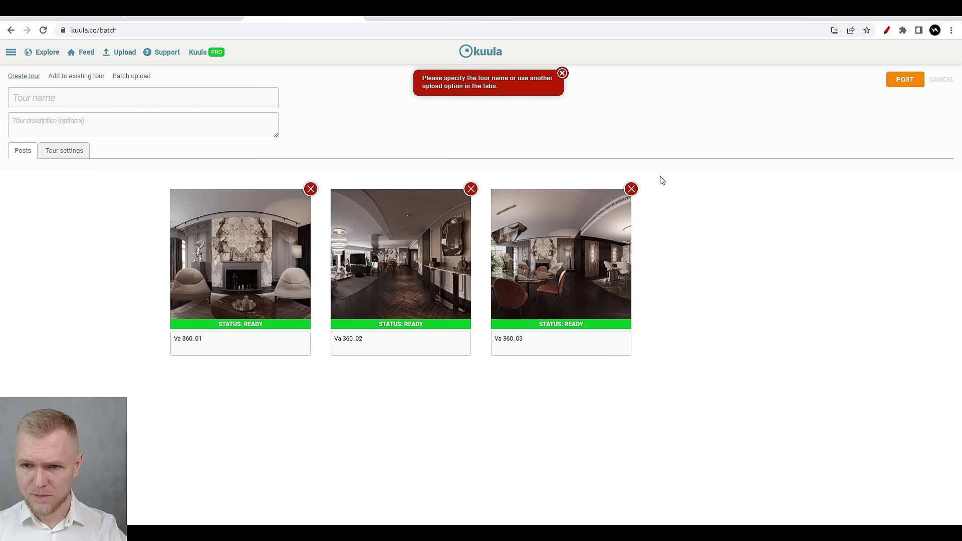
Name the tour VA_Tour and post it.
left_click(40, 96)
type("VA")
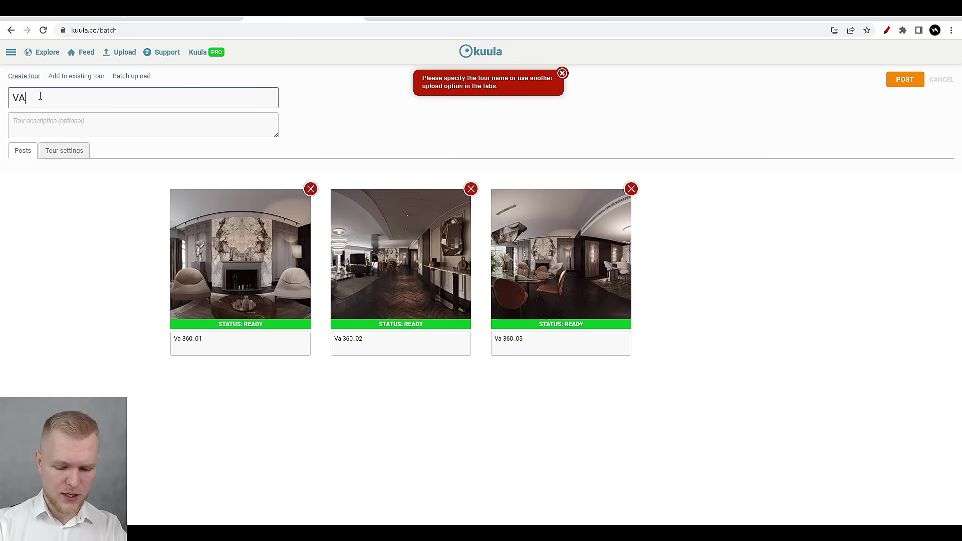
type("_Tour")
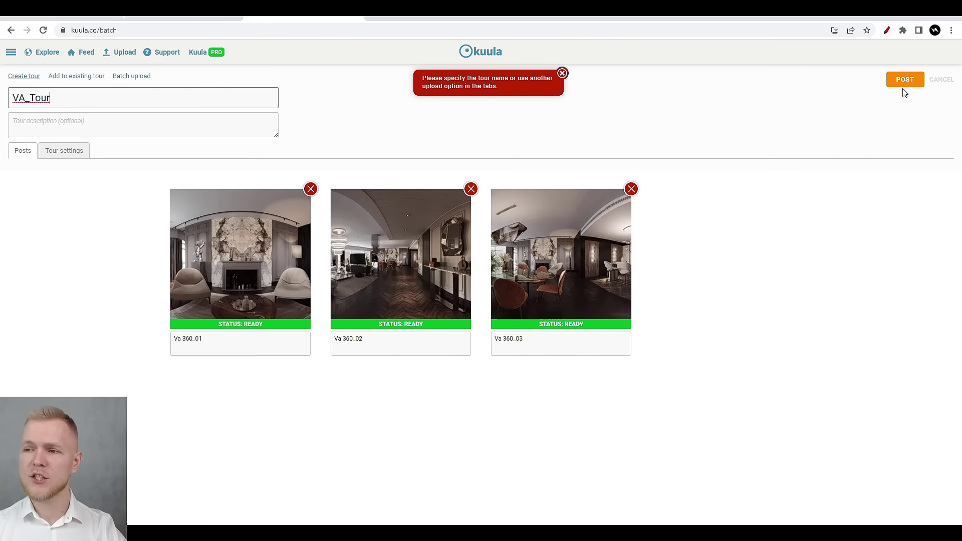
left_click(904, 89)
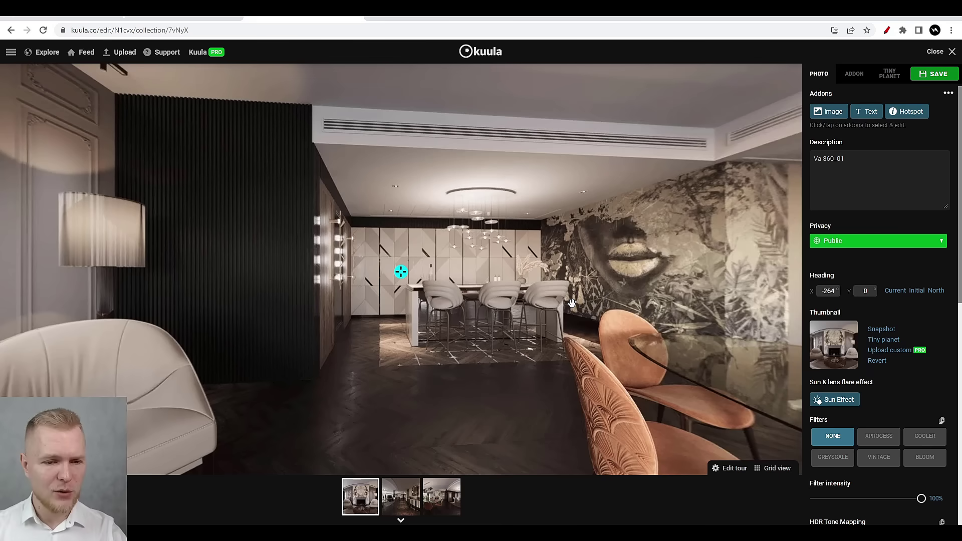
Aim the starting view of panorama Va 360_01 just beside the flowers on the dining table, at heading X 184, Y 0.
left_click_drag(572, 303, 456, 246)
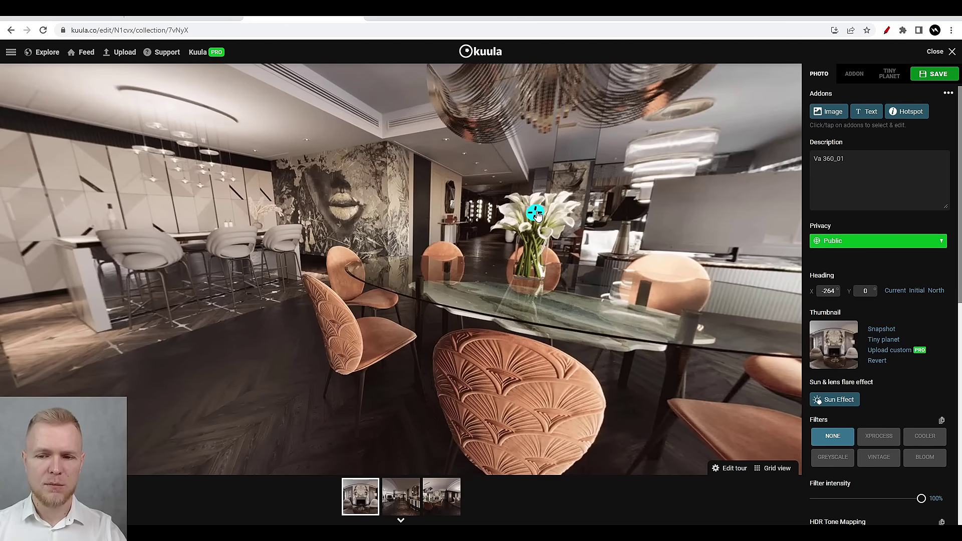
left_click(536, 214)
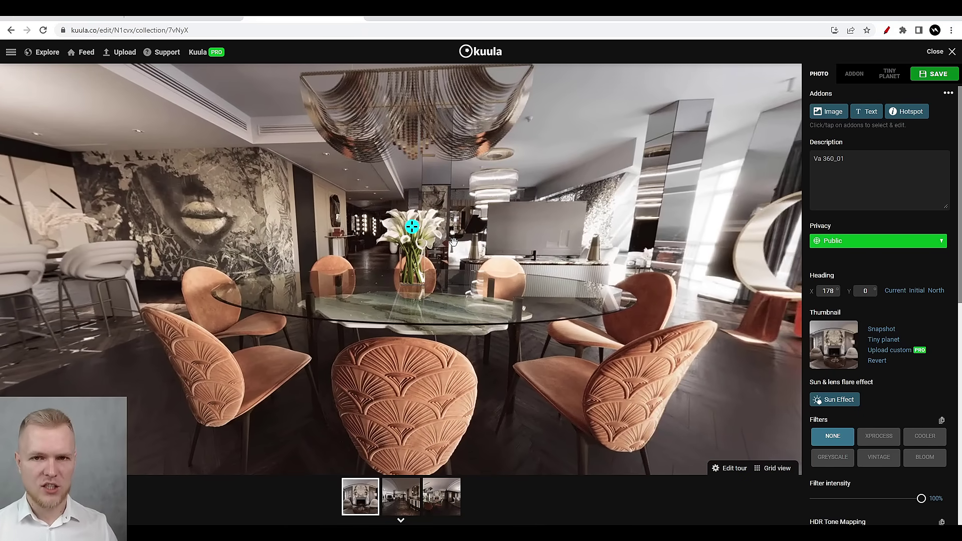
left_click_drag(412, 227, 443, 225)
left_click_drag(438, 284, 415, 280)
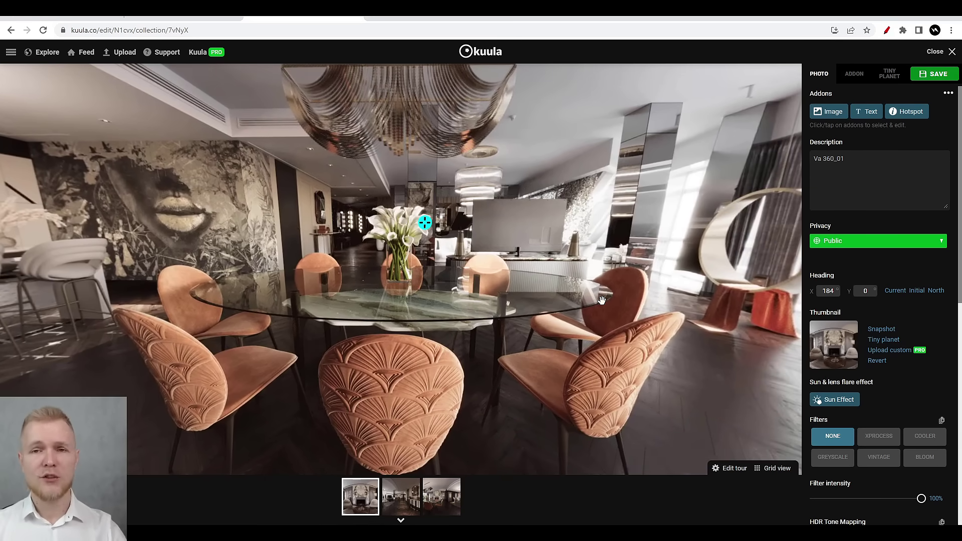
Add a hotspot between the mural wall and the flower vase in Va 360_01, and reduce its width to 79%.
left_click(908, 113)
left_click_drag(401, 273, 345, 241)
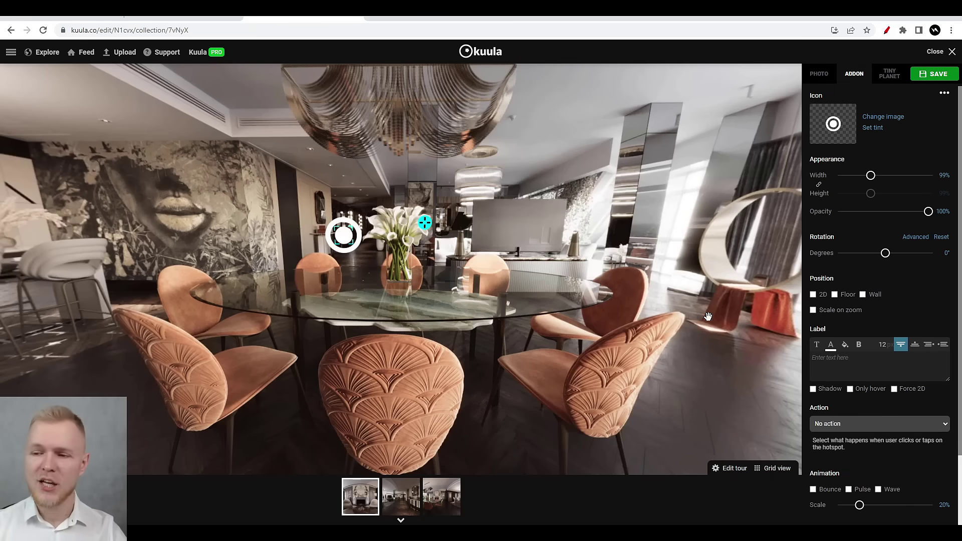
mouse_move(871, 176)
left_mouse_down()
mouse_move(885, 175)
mouse_move(865, 175)
left_mouse_up()
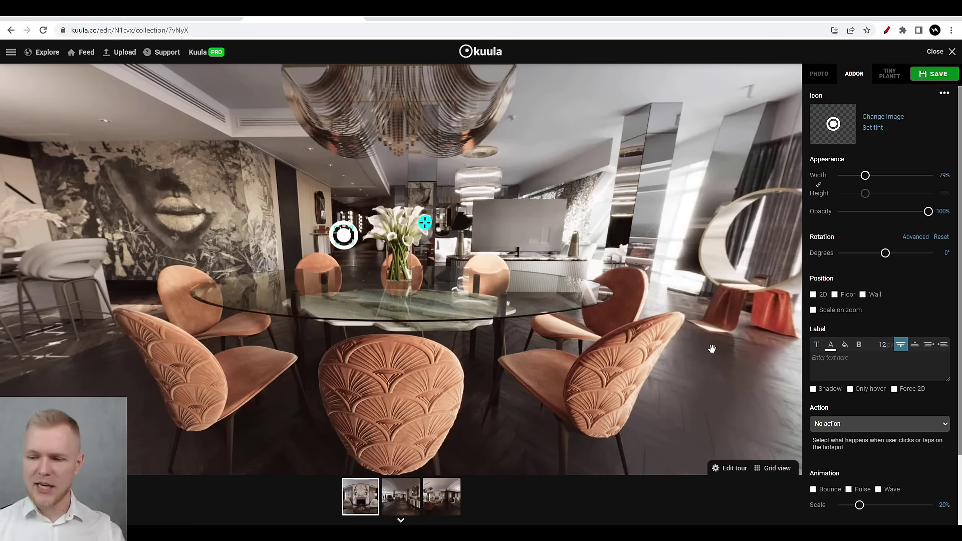
Link the hotspot to post Va 360_03, move it onto the back of the far dining chair, and save the post.
left_click(863, 426)
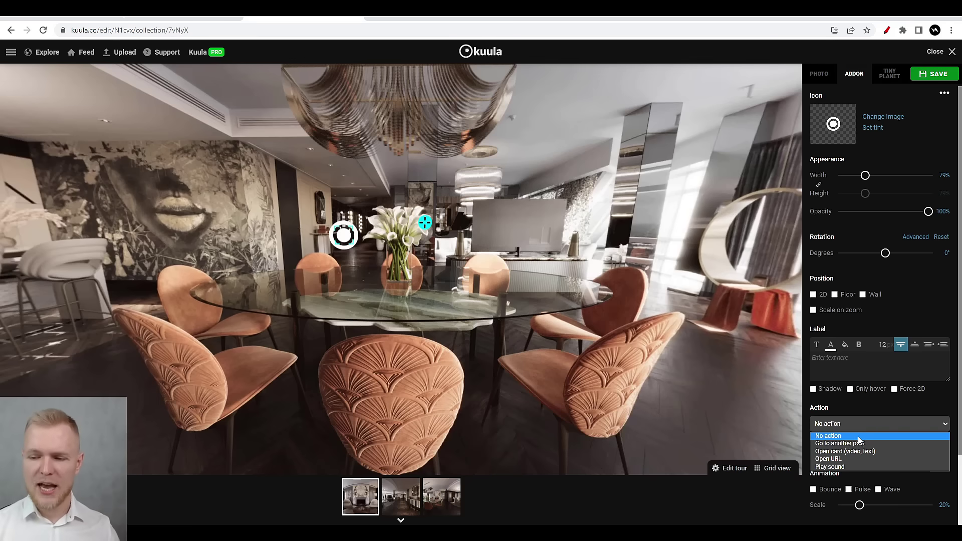
left_click(859, 443)
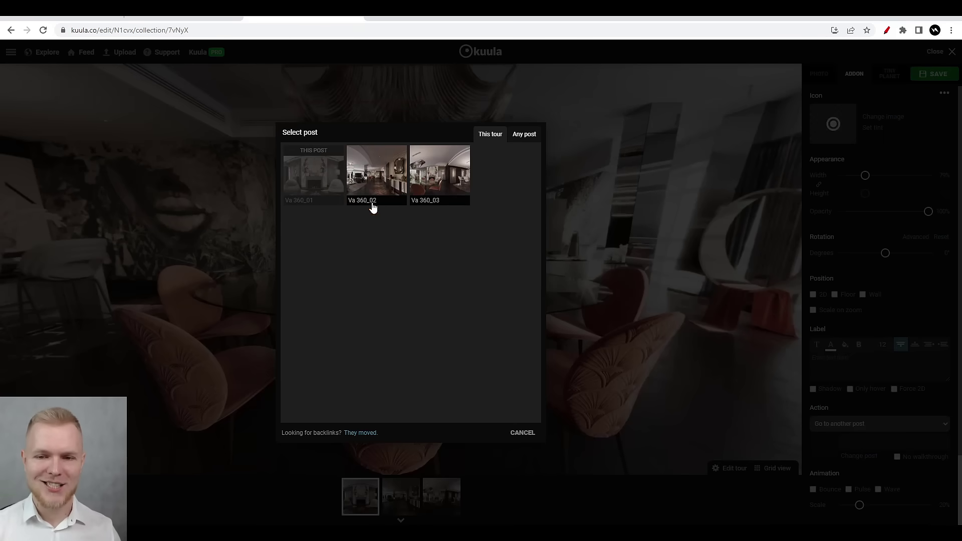
left_click(439, 175)
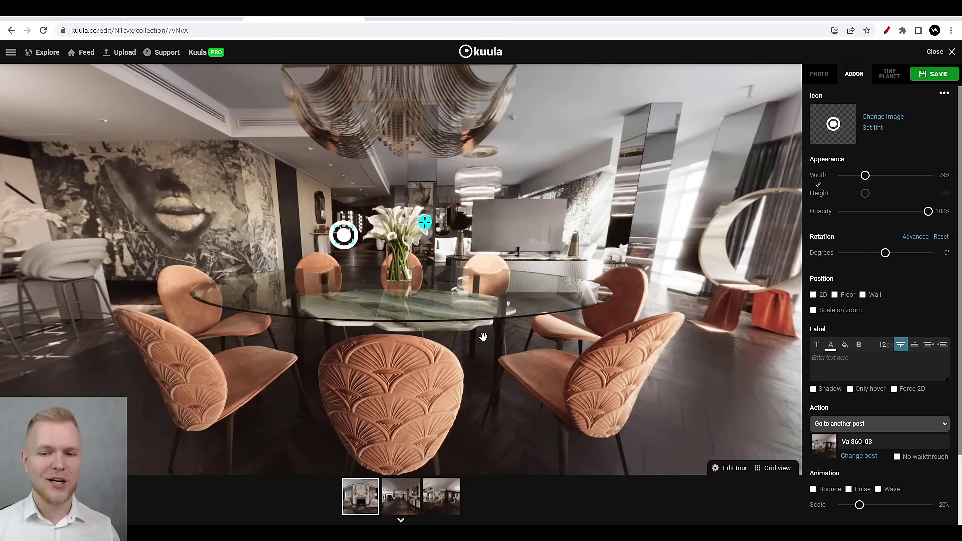
left_click_drag(344, 235, 315, 260)
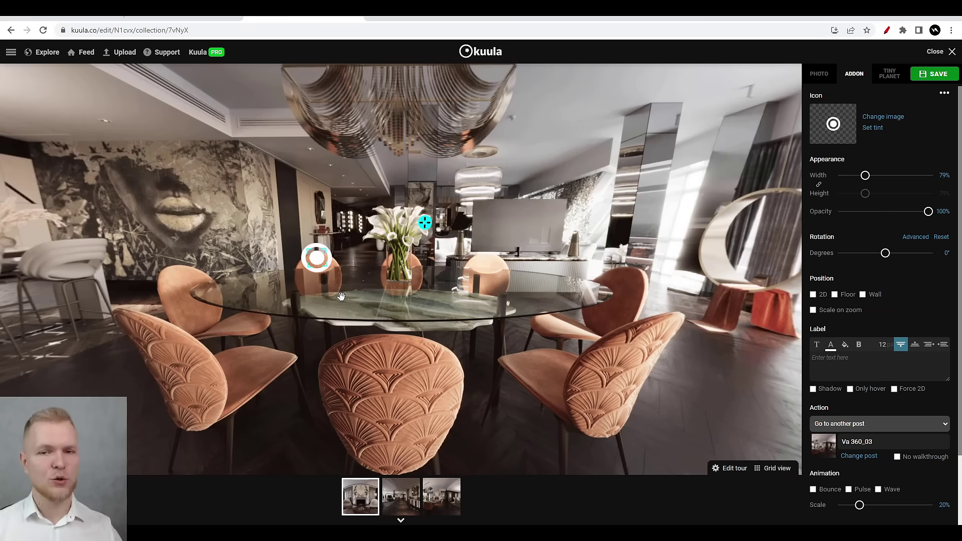
left_click(934, 75)
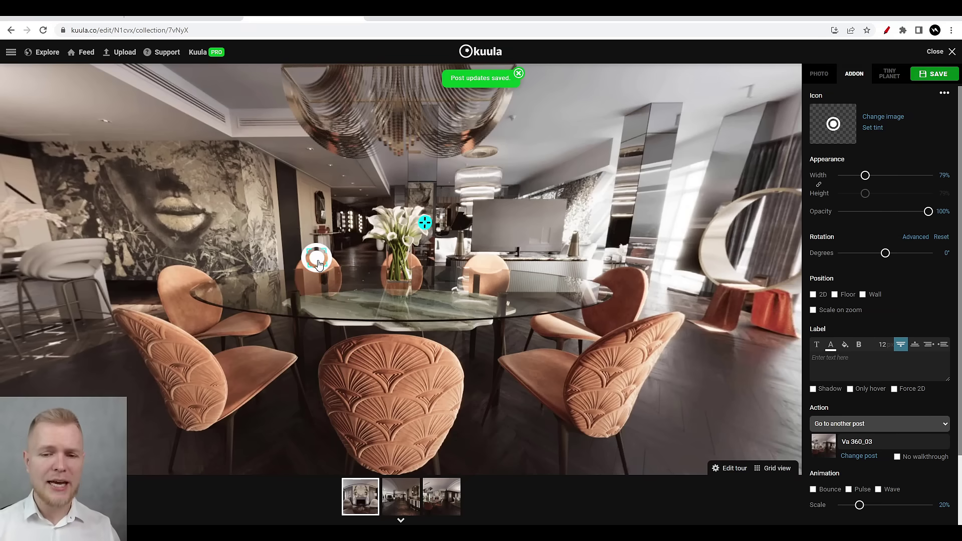
View panorama Va 360_02, and return to Va 360_01 to check its starting view and hotspot.
left_click(401, 497)
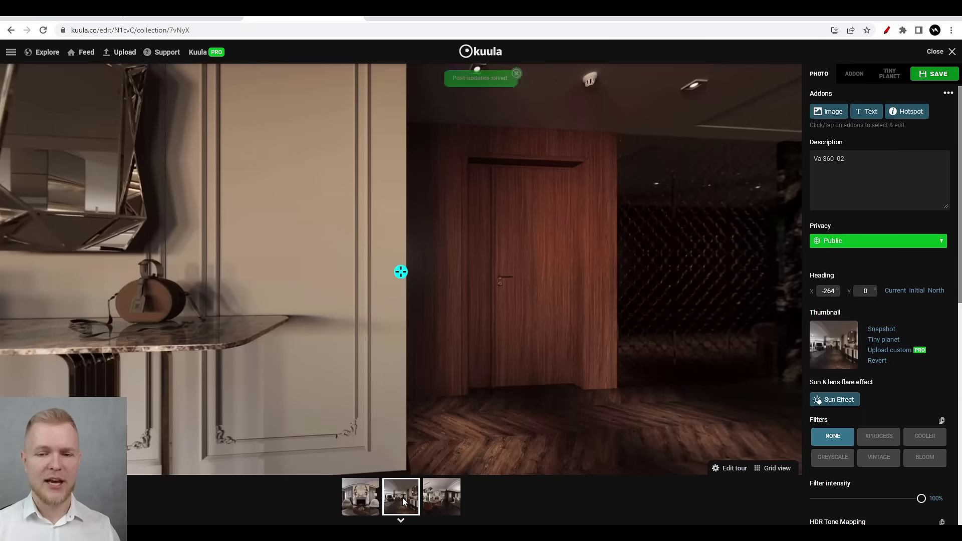
left_click_drag(332, 318, 338, 352)
left_click(358, 493)
left_click(288, 316)
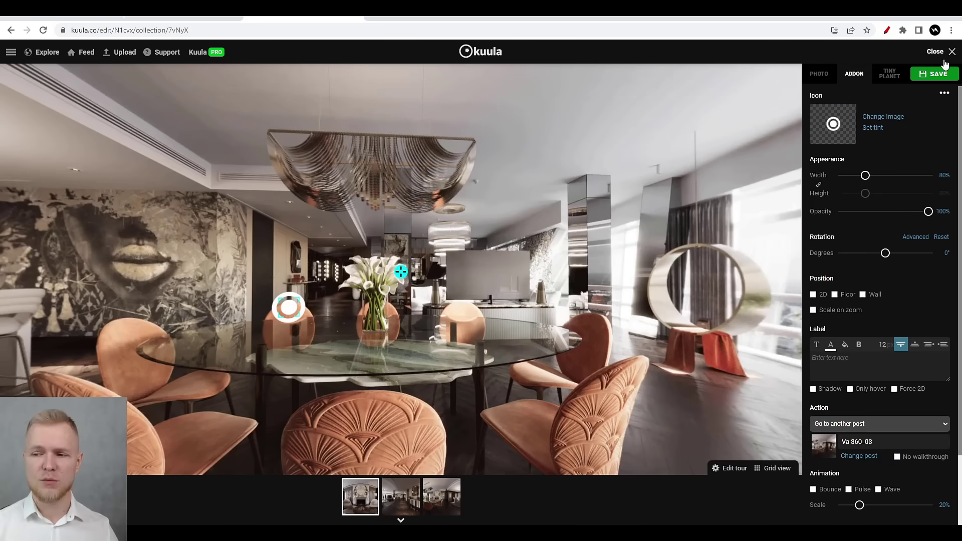
left_click_drag(573, 315, 435, 307)
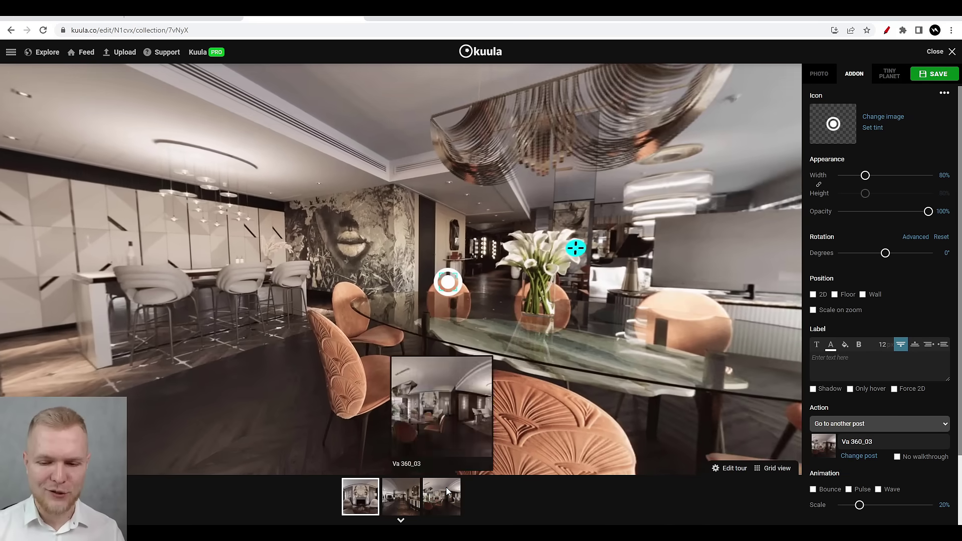
Add a sun effect to panorama Va 360_03, and try the XPROCESS filter before resetting the filter to None.
left_click(446, 487)
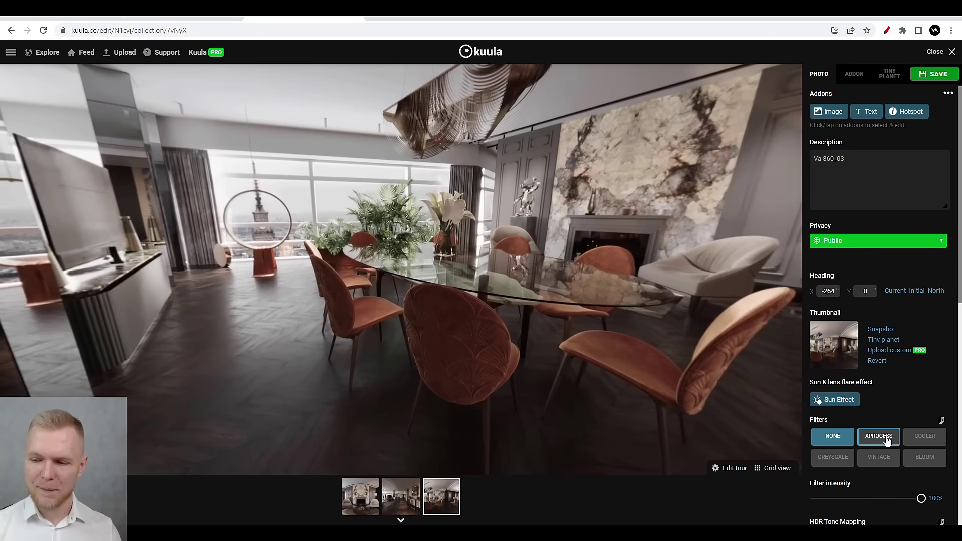
left_click(887, 439)
left_click(849, 404)
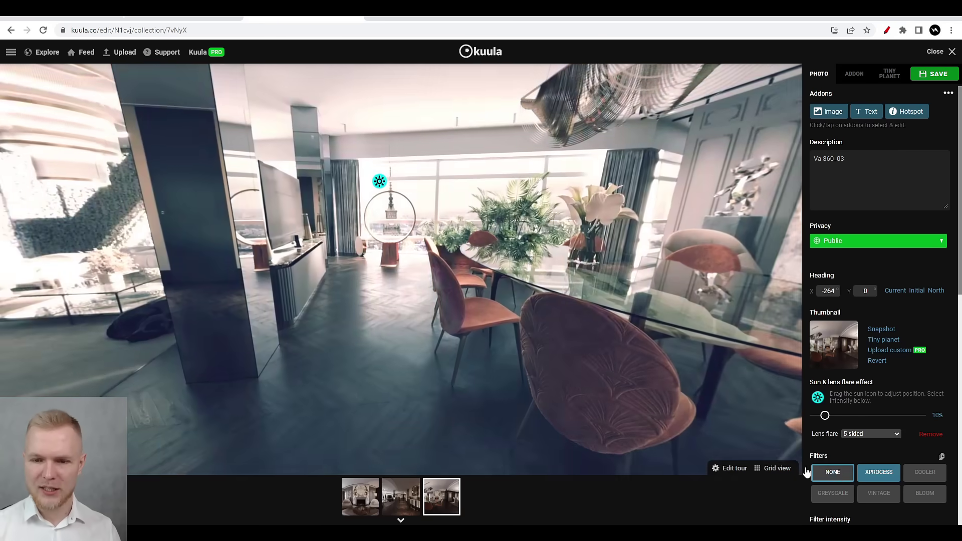
left_click(822, 471)
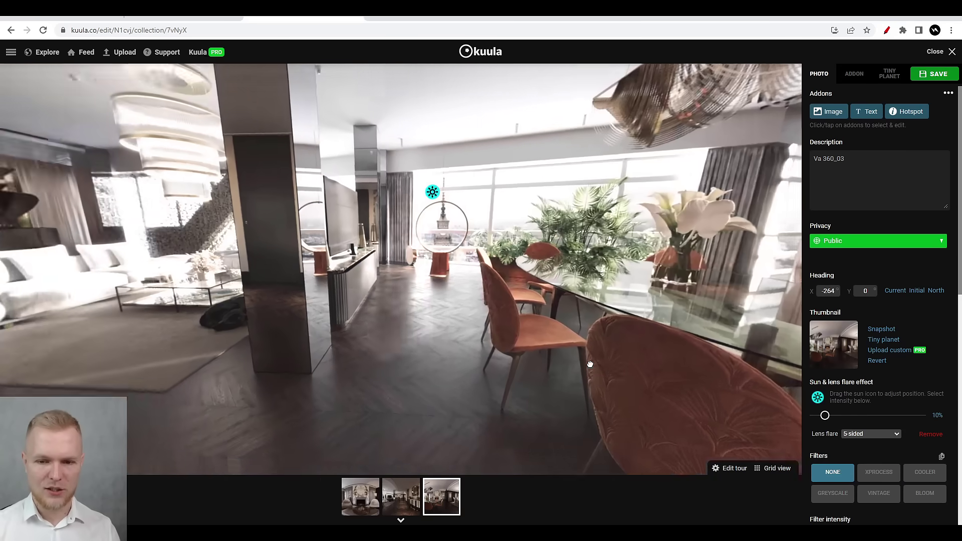
Look around panorama Va 360_03, covering the fireplace, the hallway, the living area and the dining table.
left_click_drag(590, 365, 81, 365)
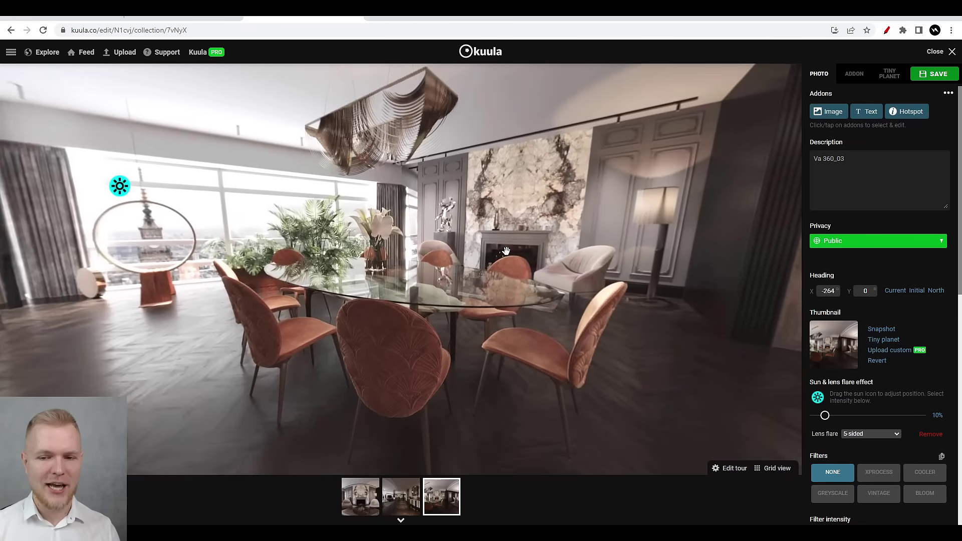
left_click_drag(506, 251, 505, 348)
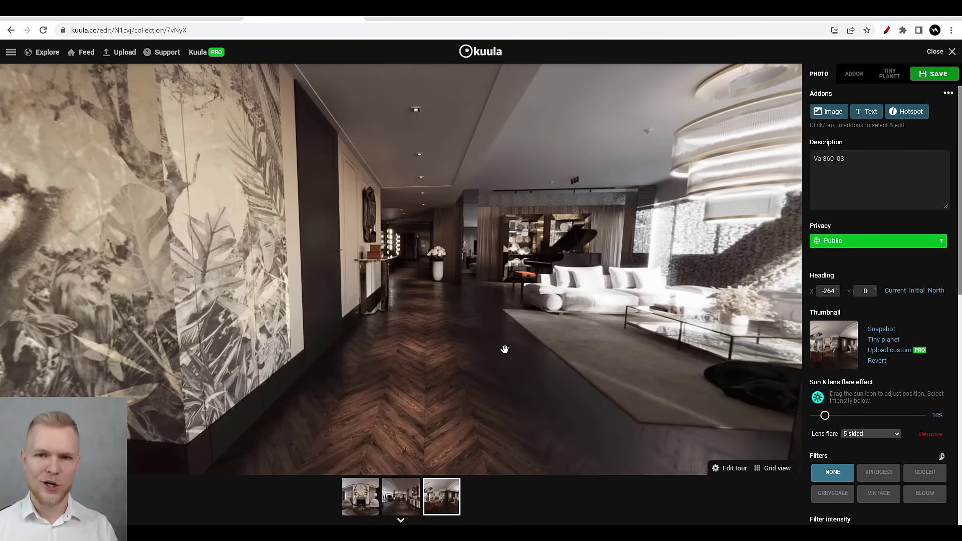
left_click_drag(505, 349, 490, 294)
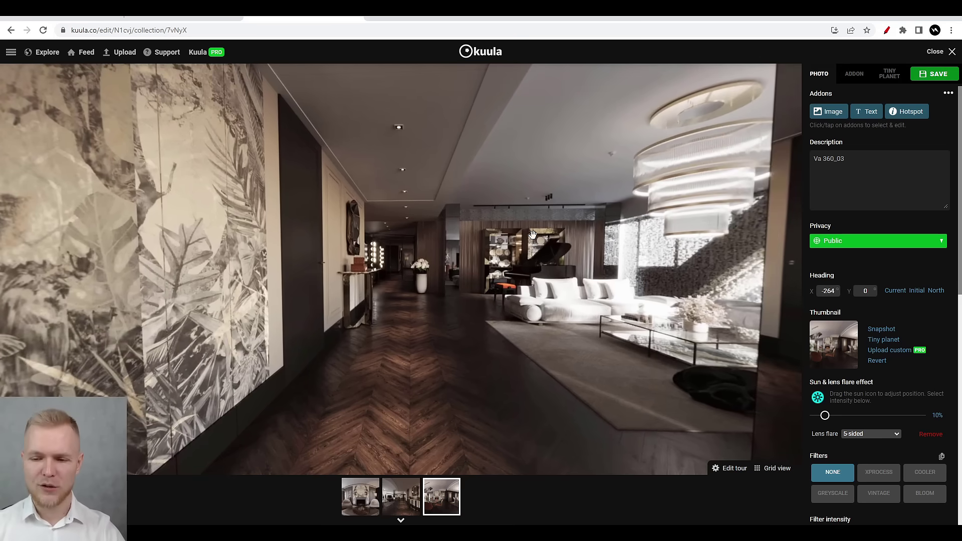
left_click_drag(533, 235, 245, 239)
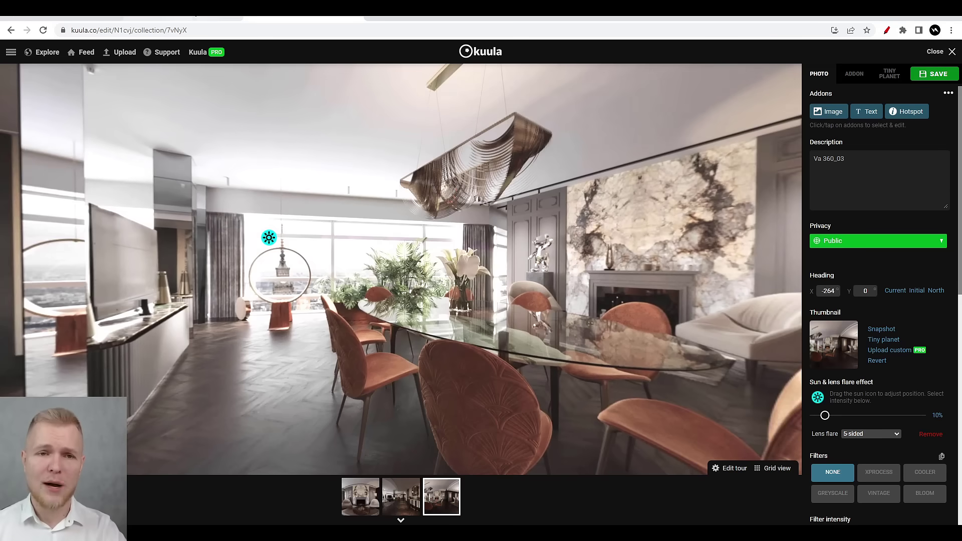
Switch to the VizAcademy website and read the training schedule on the Available Dates page.
left_click(192, 15)
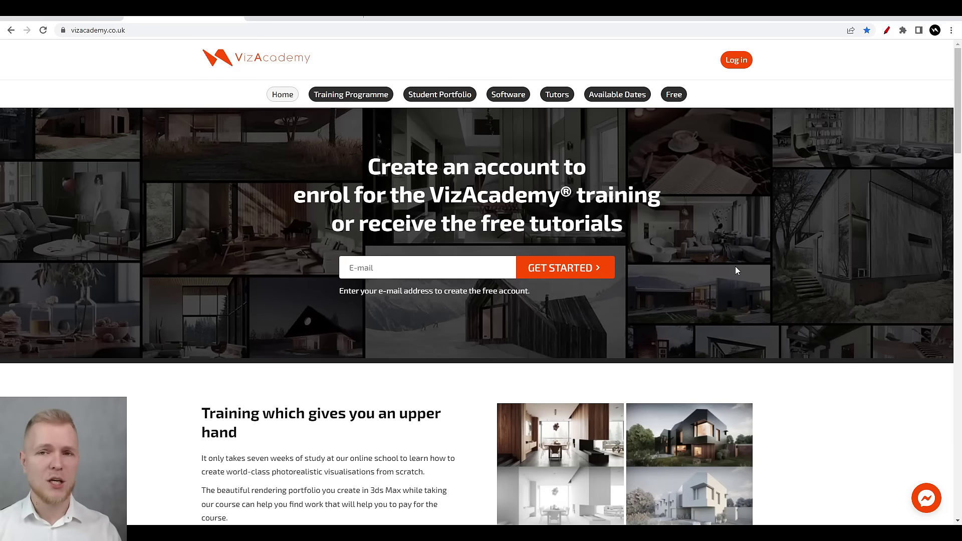
left_click(622, 95)
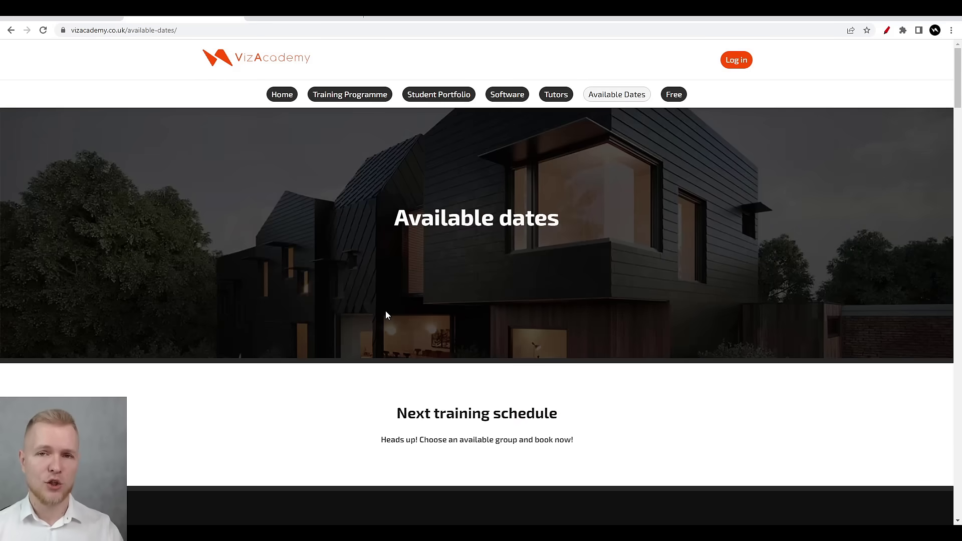
scroll(386, 311, "down", 6)
scroll(329, 326, "down", 1)
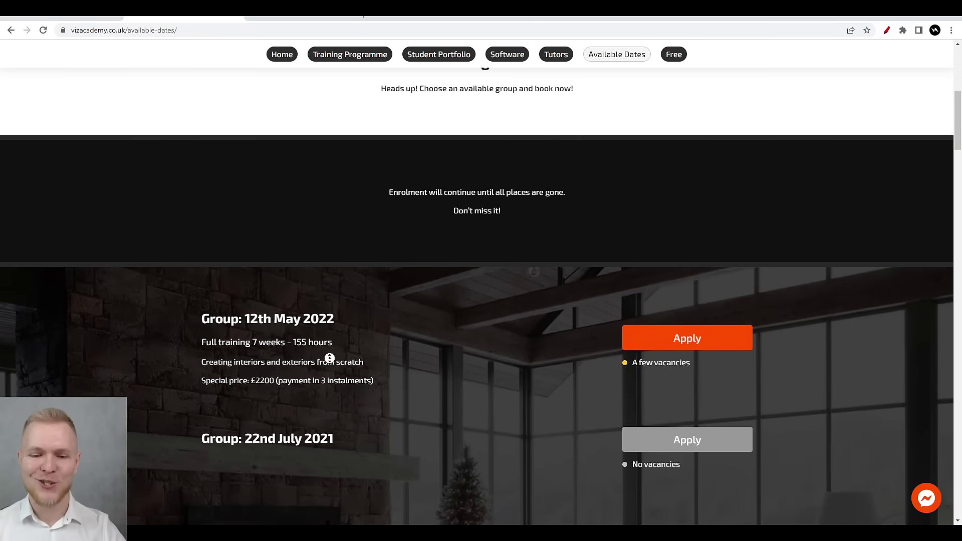
scroll(340, 342, "up", 1)
scroll(339, 342, "up", 2)
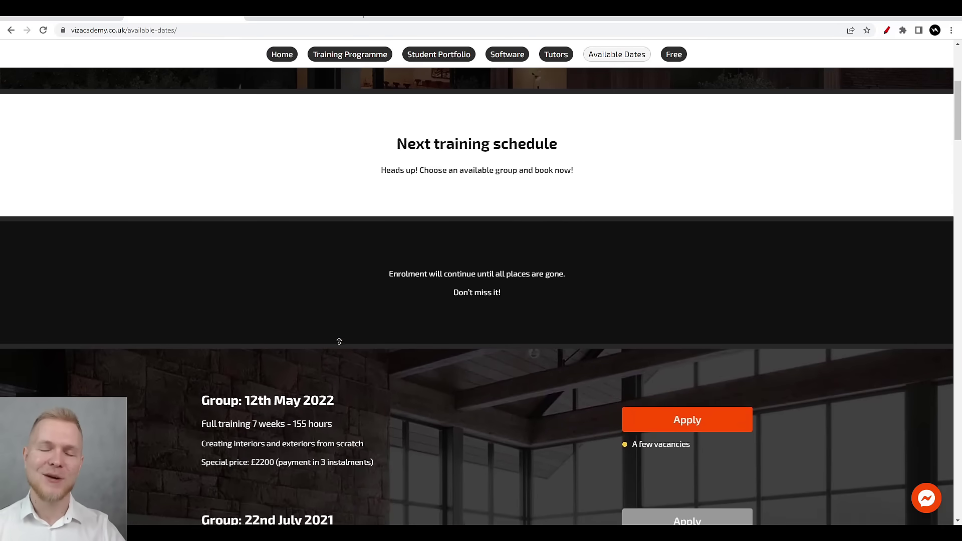
scroll(339, 341, "up", 1)
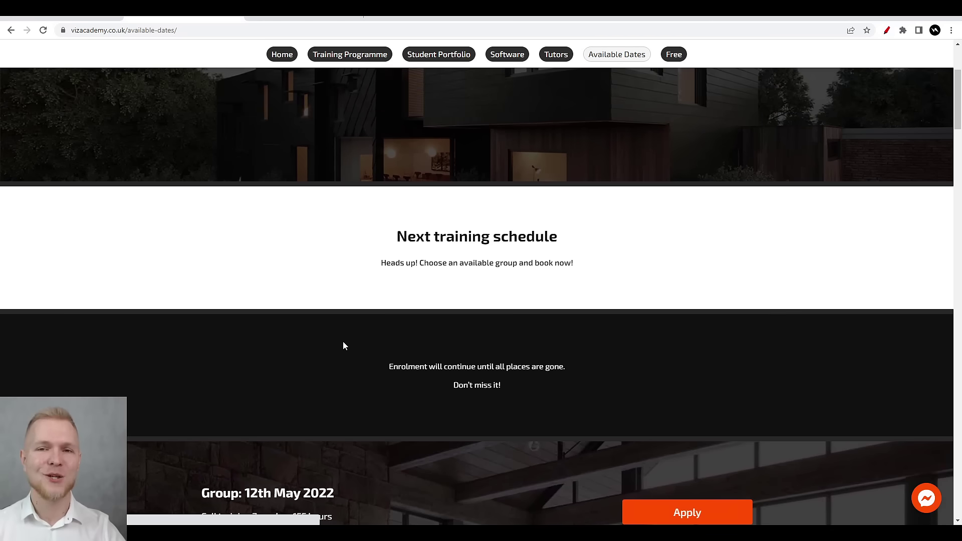